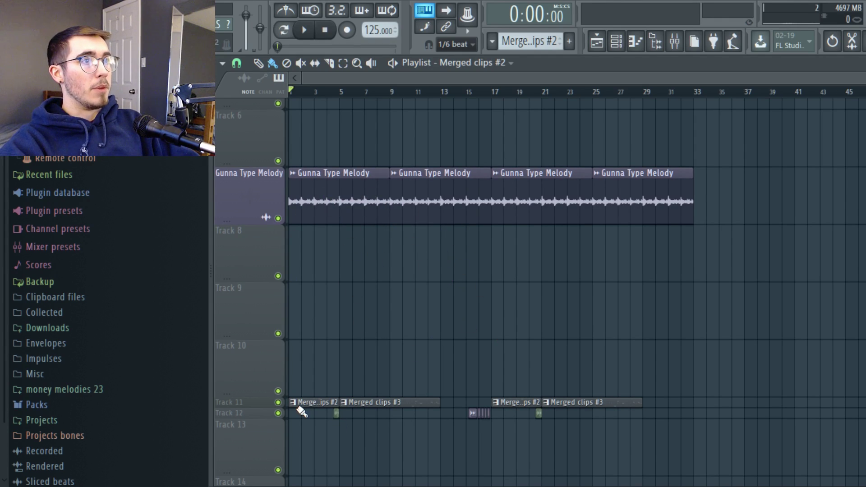
# Play the existing melody and drum arrangement from the start and stop playback
pyautogui.moveTo(318, 402); pyautogui.dragTo(298, 401)
pyautogui.scroll(4, 323, 339)
pyautogui.scroll(-4, 323, 340)
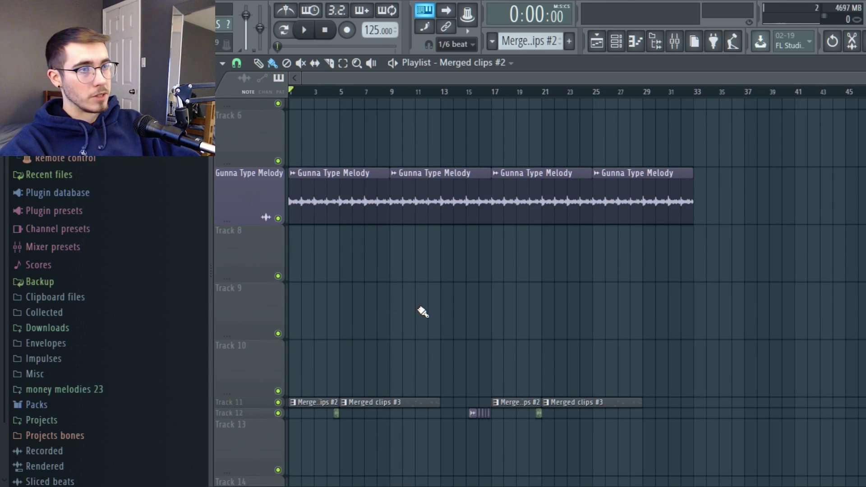
pyautogui.press('space')
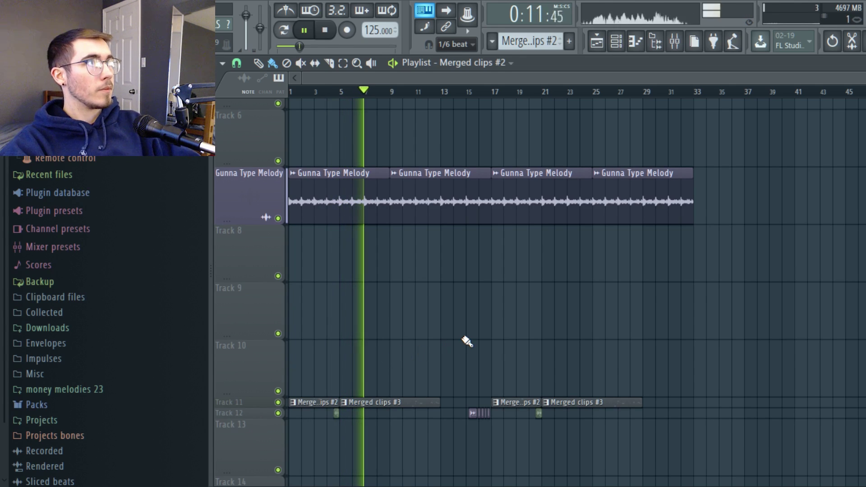
pyautogui.press('space')
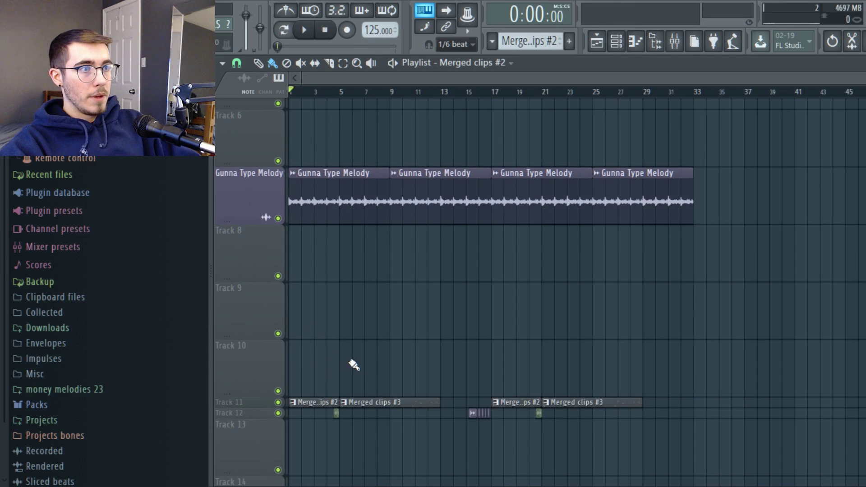
# Review the Audio channels in the channel rack and expand the Packs folder in the browser
pyautogui.click(616, 41)
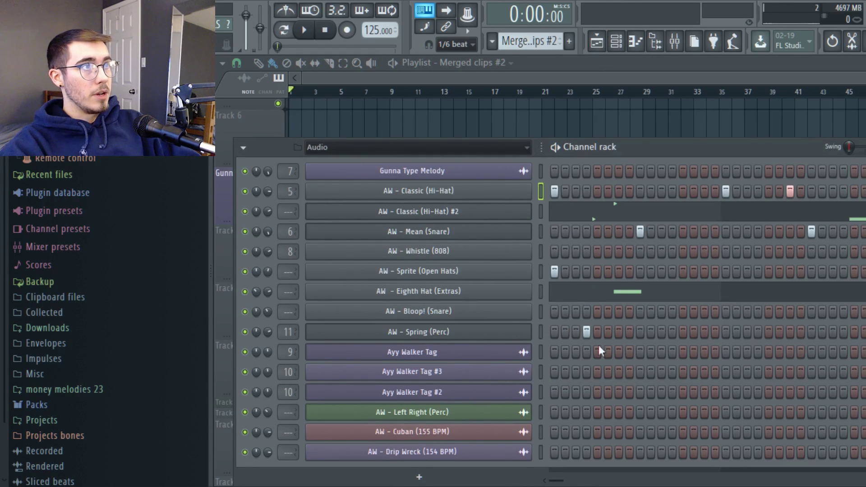
pyautogui.scroll(1, 643, 359)
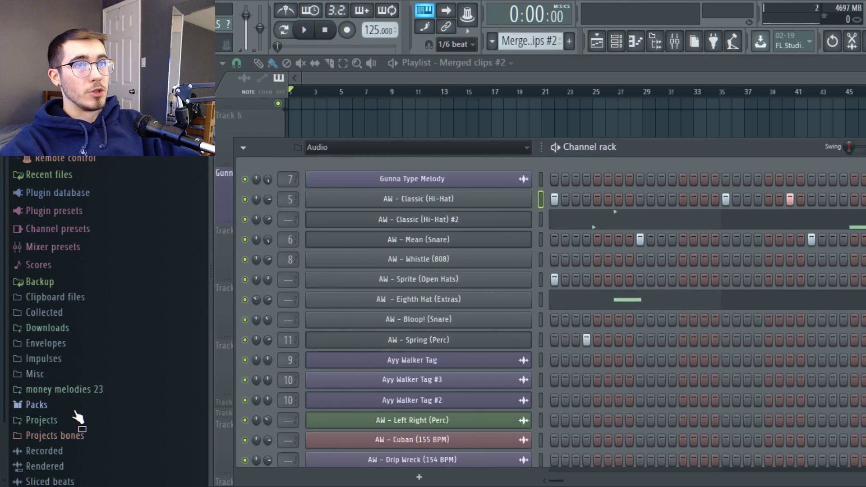
pyautogui.click(74, 411)
pyautogui.scroll(-2, 126, 390)
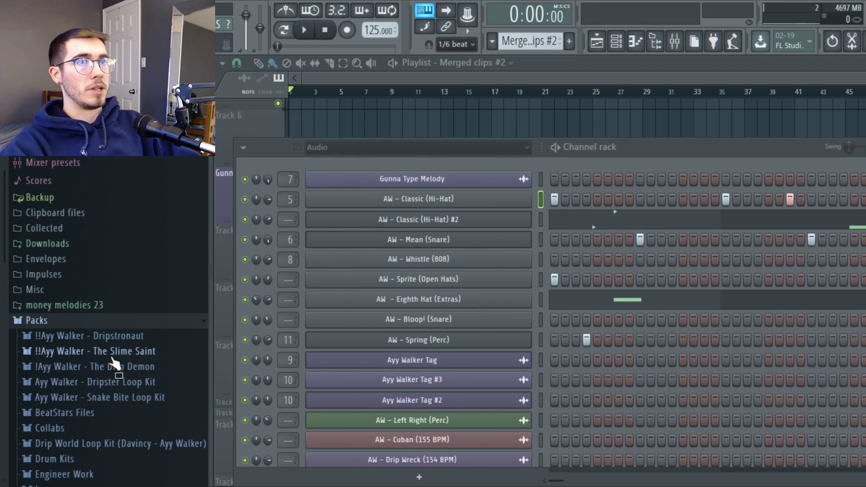
pyautogui.scroll(-1, 628, 369)
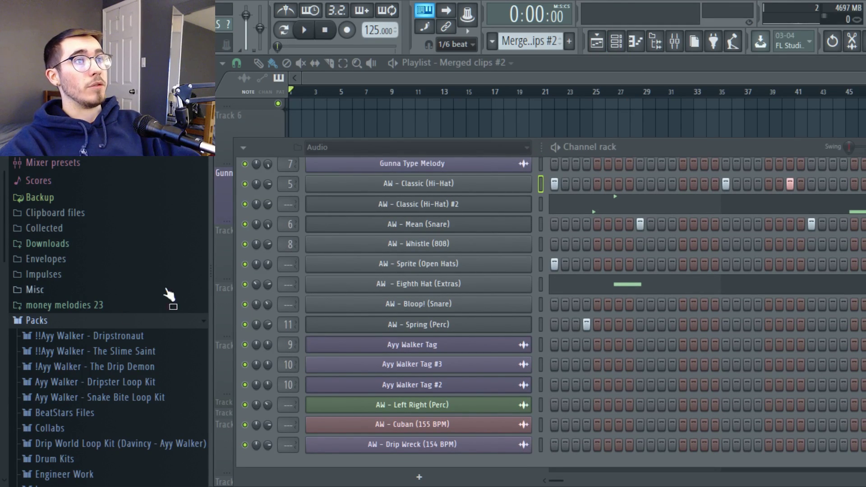
pyautogui.click(603, 35)
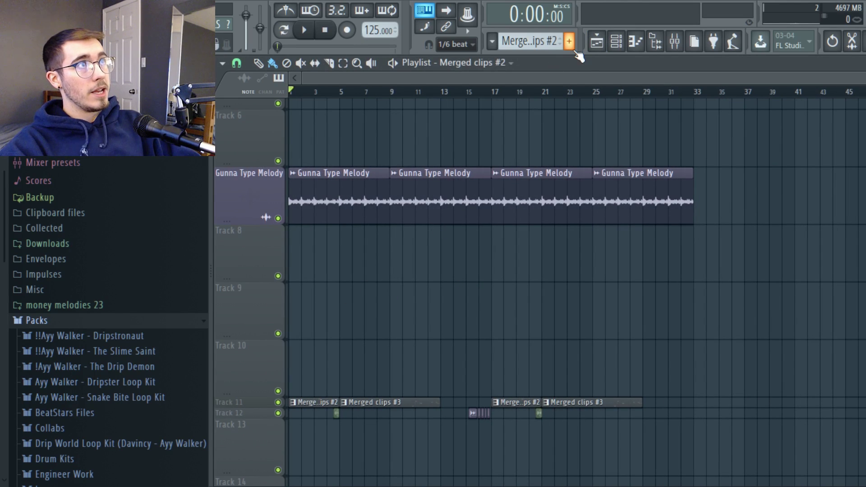
# Create a new empty pattern and place its clip at bar 1 on Track 8, under the melody
pyautogui.click(569, 42)
pyautogui.click(307, 273)
pyautogui.moveTo(308, 261); pyautogui.dragTo(293, 263)
pyautogui.scroll(3, 233, 287)
# Mute Tracks 11 and 12 and play the melody without the old drums
pyautogui.click(278, 403)
pyautogui.click(279, 413)
pyautogui.scroll(-2, 239, 338)
pyautogui.scroll(2, 309, 107)
pyautogui.press('space')
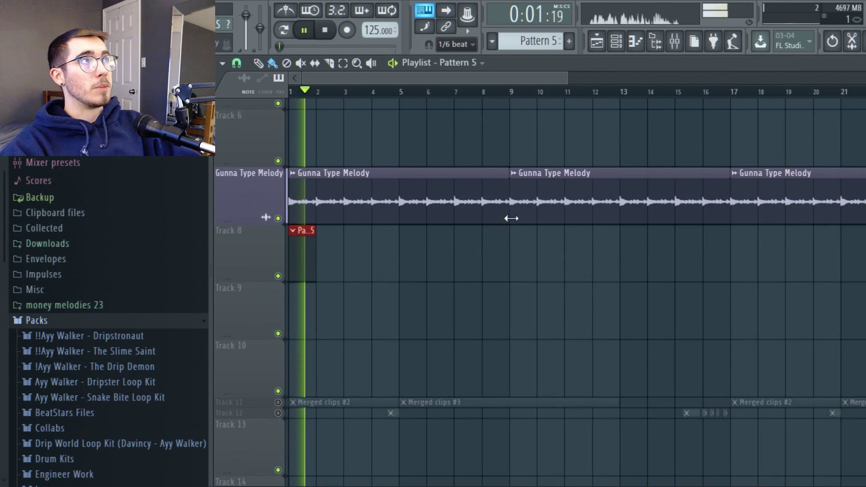
pyautogui.scroll(-3, 311, 253)
pyautogui.scroll(1, 321, 283)
pyautogui.scroll(-1, 248, 281)
pyautogui.scroll(4, 298, 284)
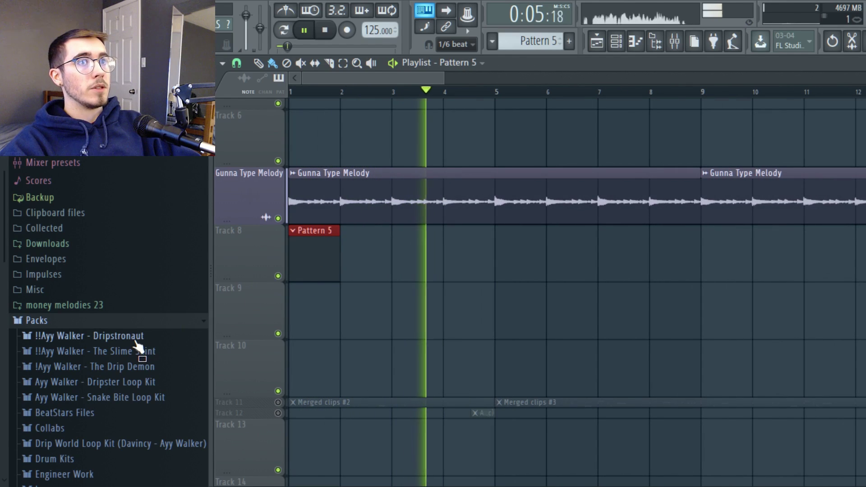
pyautogui.press('space')
# Load AW - Classic (Hi-Hat) from the Dripstronaut pack onto the Unsorted group's Kick channel and add it again as a second channel below
pyautogui.click(616, 43)
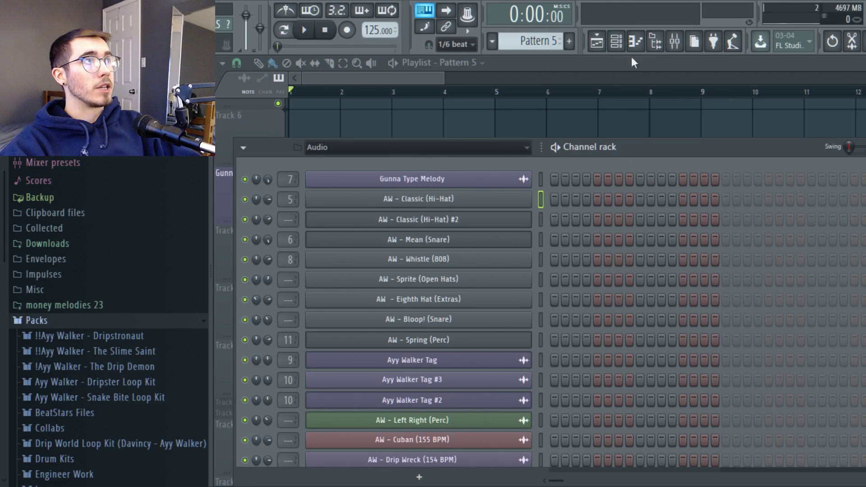
pyautogui.scroll(-1, 415, 147)
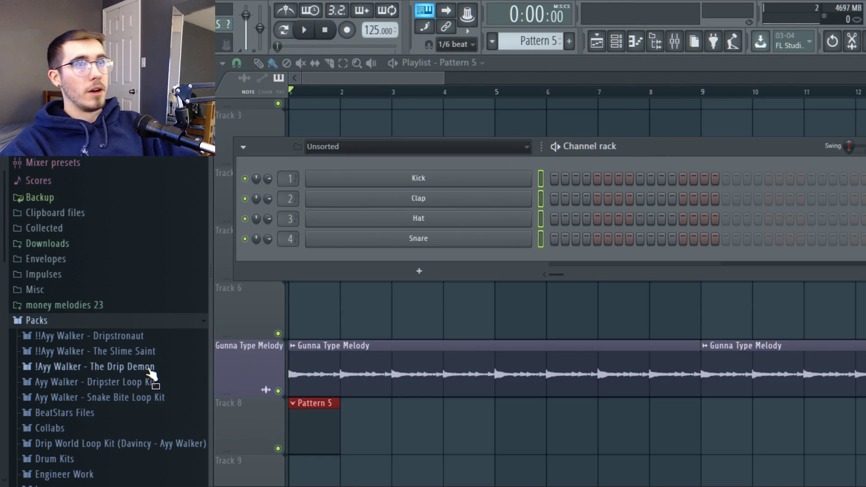
pyautogui.click(131, 337)
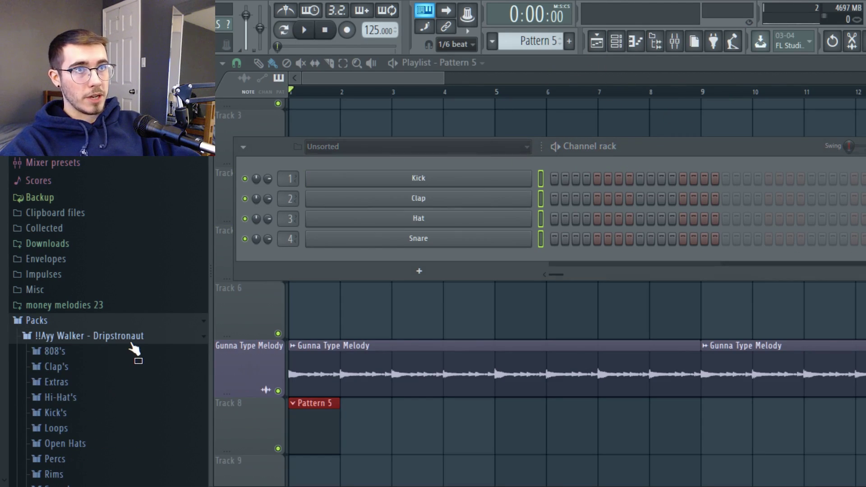
pyautogui.click(80, 398)
pyautogui.moveTo(109, 310); pyautogui.dragTo(418, 180)
pyautogui.moveTo(293, 178); pyautogui.dragTo(293, 185)
pyautogui.moveTo(108, 311); pyautogui.dragTo(401, 194)
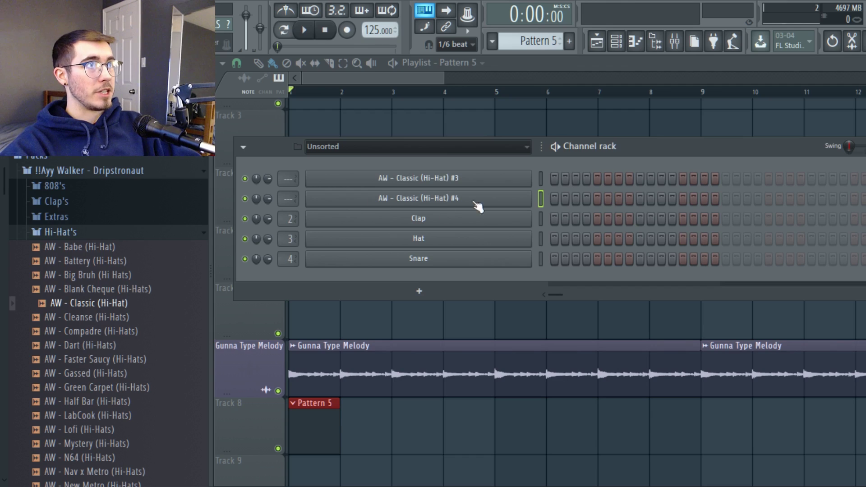
pyautogui.scroll(-3, 137, 385)
pyautogui.scroll(3, 139, 383)
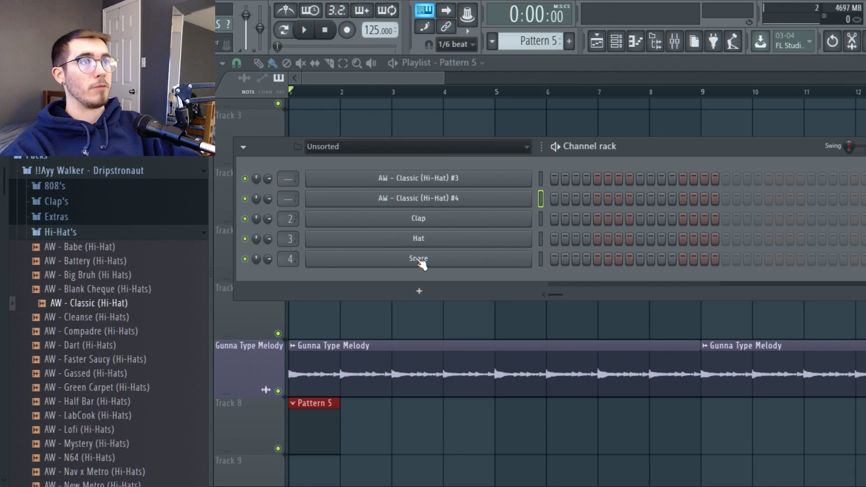
# Replace the Clap channel's sample with AW - Sommer Ray (Claps) from the Dripstronaut pack
pyautogui.click(88, 202)
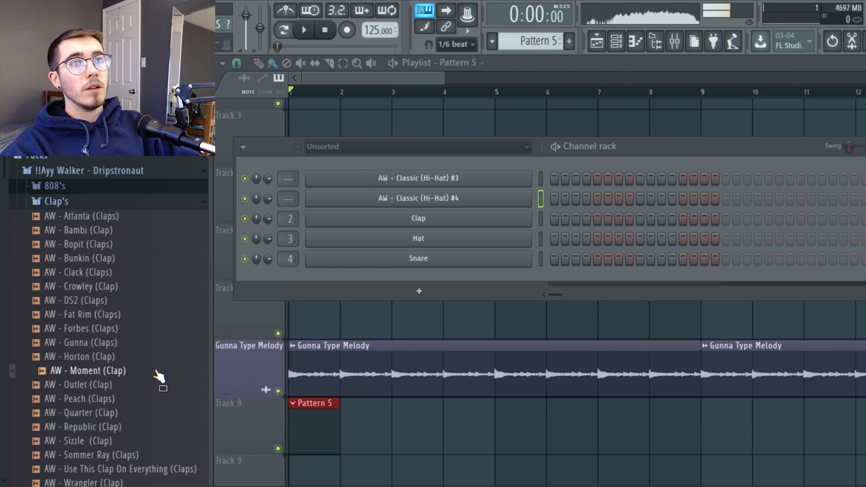
pyautogui.scroll(-5, 162, 380)
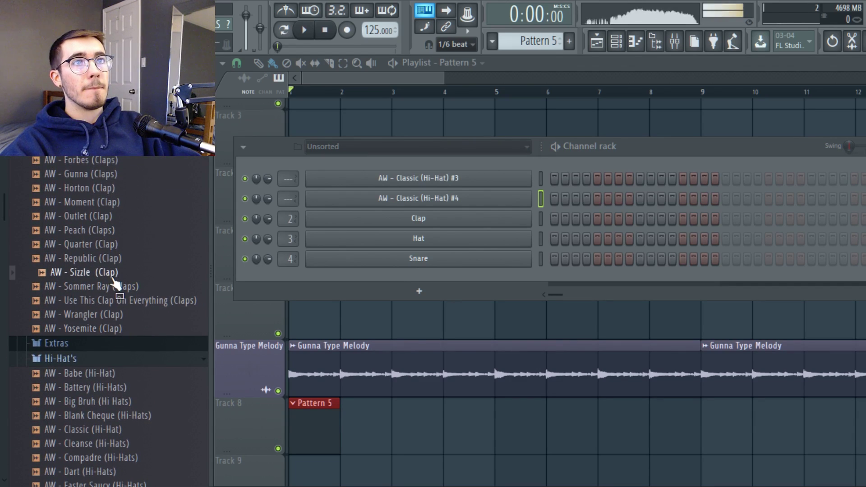
pyautogui.moveTo(112, 285); pyautogui.dragTo(391, 225)
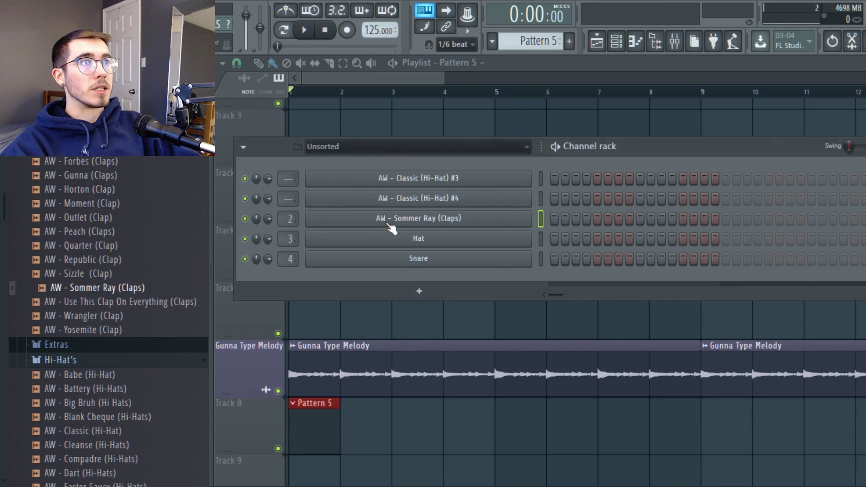
# Replace the Hat channel's sample with AW - Sprite (Open Hats) from the pack's Open Hats folder
pyautogui.click(86, 360)
pyautogui.click(82, 362)
pyautogui.click(83, 362)
pyautogui.click(83, 361)
pyautogui.click(83, 346)
pyautogui.scroll(-10, 120, 374)
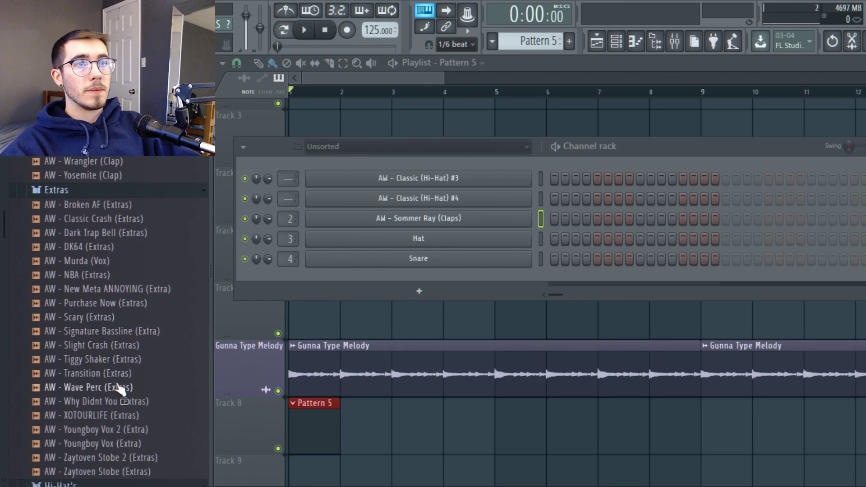
pyautogui.scroll(-9, 59, 311)
pyautogui.click(86, 354)
pyautogui.click(85, 356)
pyautogui.click(78, 314)
pyautogui.scroll(-6, 120, 331)
pyautogui.click(117, 382)
pyautogui.moveTo(119, 367); pyautogui.dragTo(418, 239)
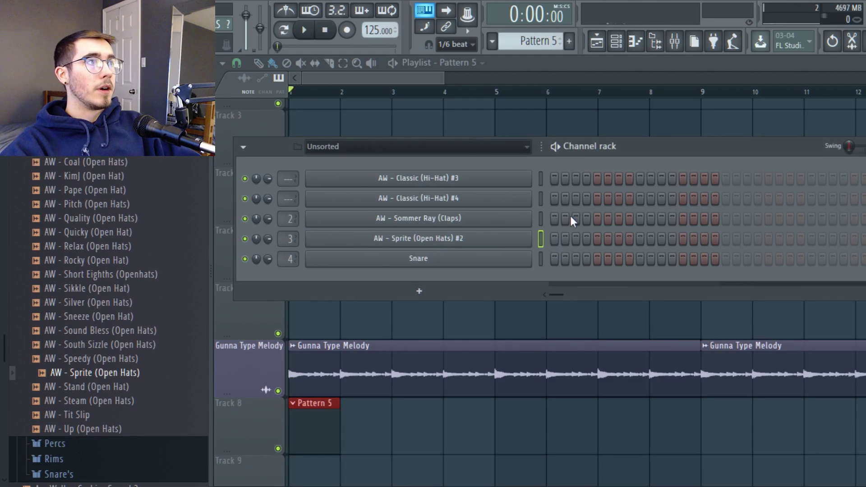
# Program a two-bar rhythm on the first Classic hi-hat channel with hits on steps 1, 7, 17, 23, 29 and 30, checking it in playback
pyautogui.click(553, 178)
pyautogui.press('space')
pyautogui.click(618, 178)
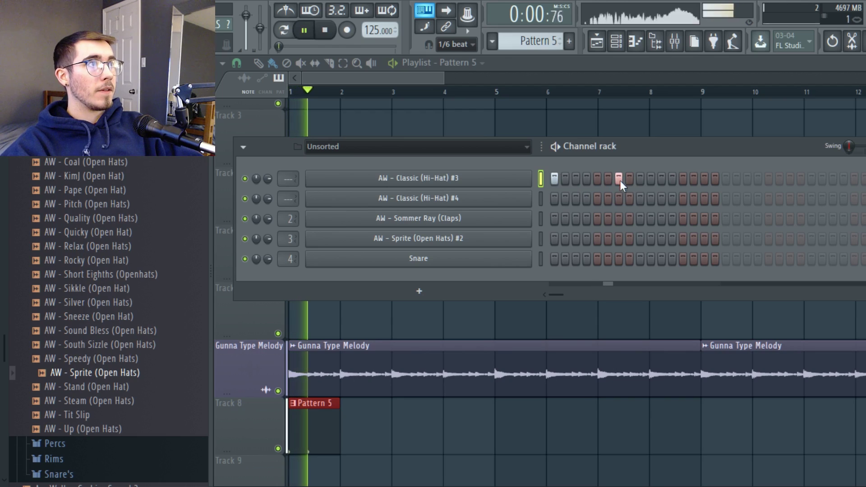
pyautogui.press('space')
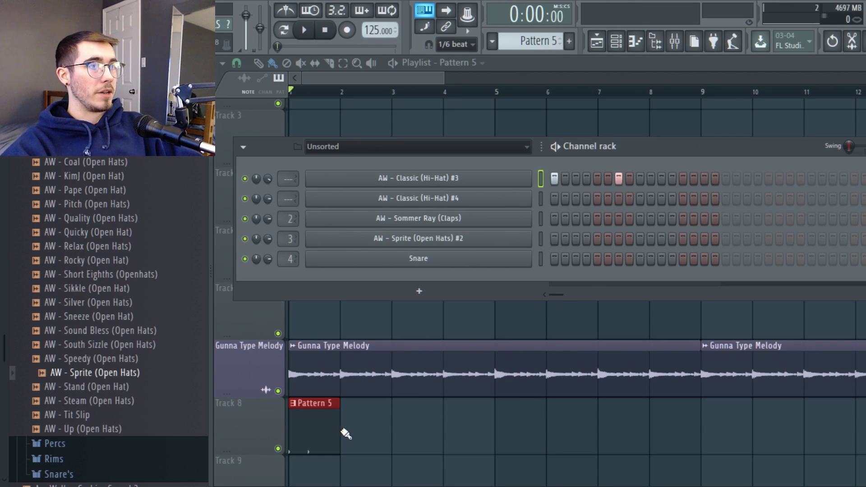
pyautogui.press('space')
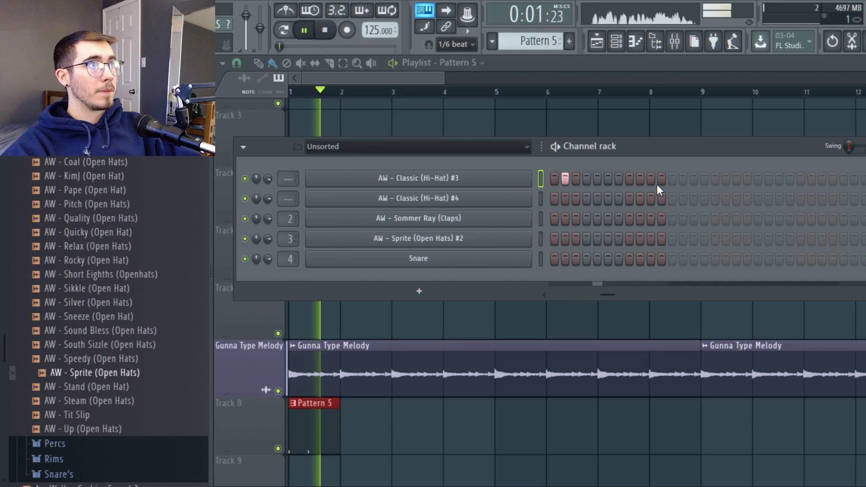
pyautogui.click(672, 179)
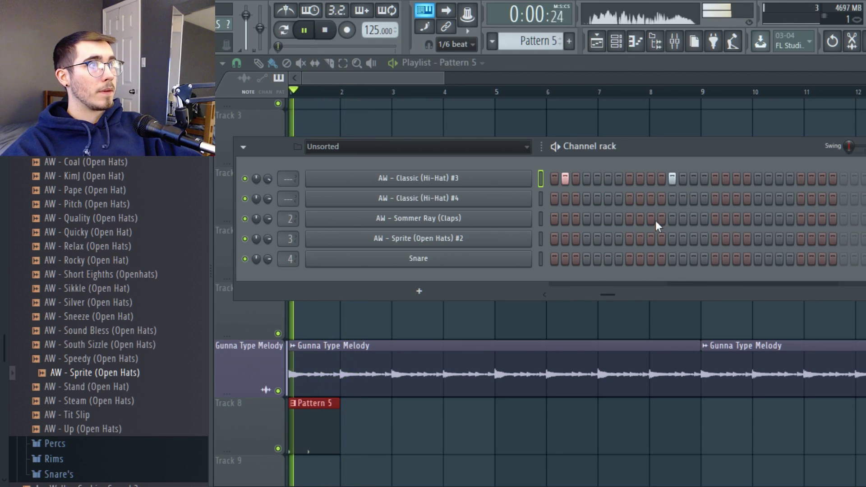
pyautogui.moveTo(615, 296); pyautogui.dragTo(675, 295)
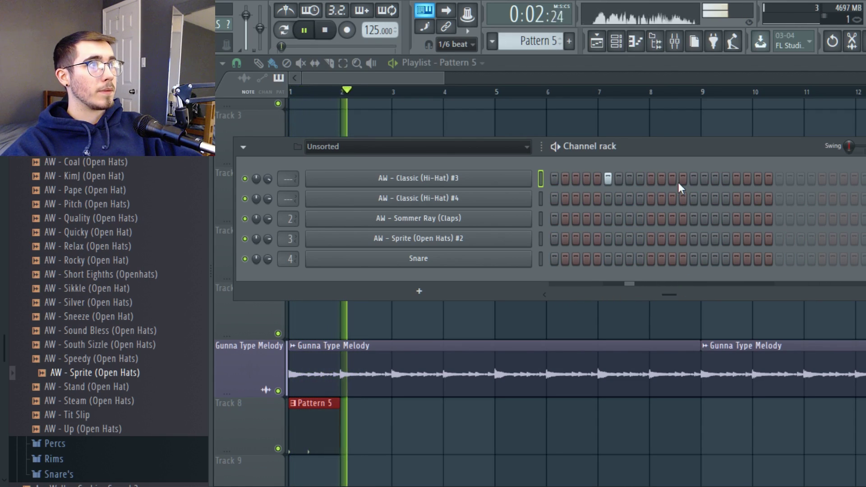
pyautogui.click(736, 179)
pyautogui.click(747, 178)
pyautogui.press('space')
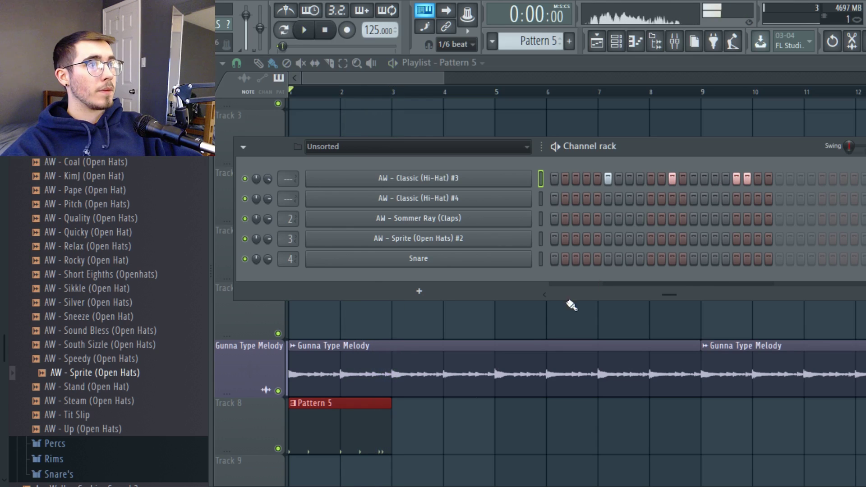
# Duplicate the two-bar hi-hat pattern clip on Track 8 so the copy starts at bar 3
pyautogui.press('F6')
pyautogui.scroll(-2, 334, 398)
pyautogui.scroll(3, 315, 429)
pyautogui.scroll(-3, 314, 430)
pyautogui.scroll(2, 311, 434)
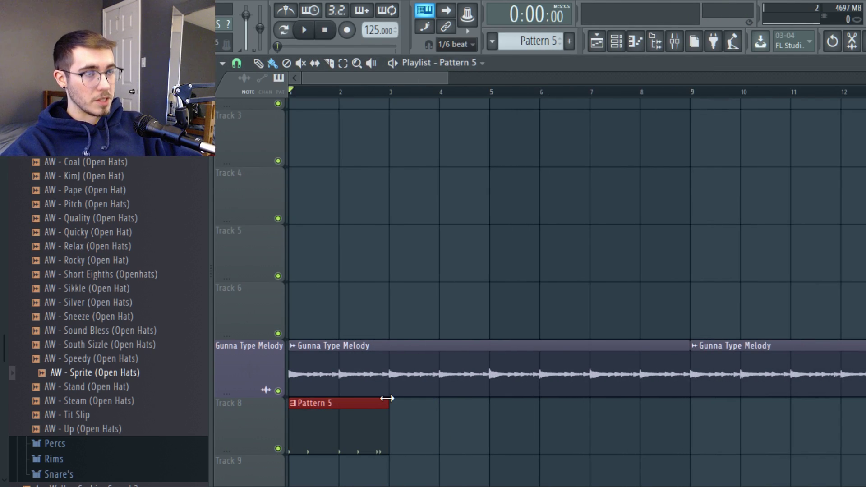
pyautogui.hotkey('ctrl', 'b')
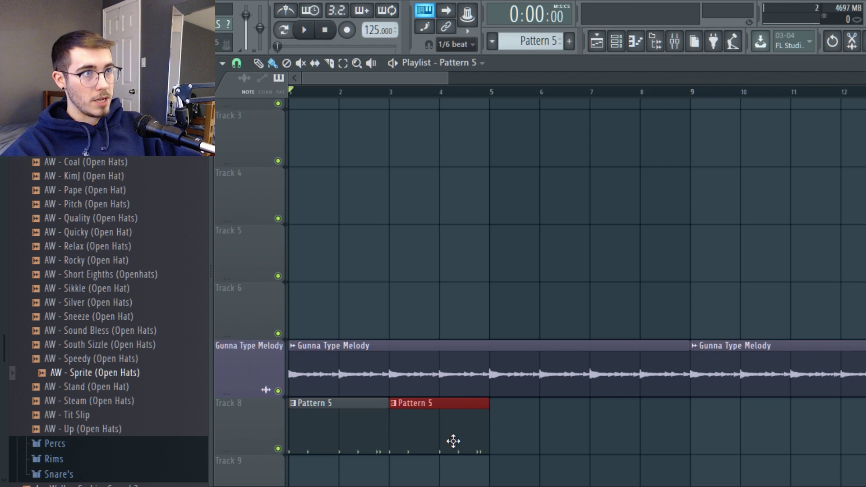
# Merge the two hi-hat pattern clips on Track 8 into one four-bar pattern clip
pyautogui.scroll(-2, 378, 440)
pyautogui.scroll(-1, 412, 421)
pyautogui.scroll(2, 310, 435)
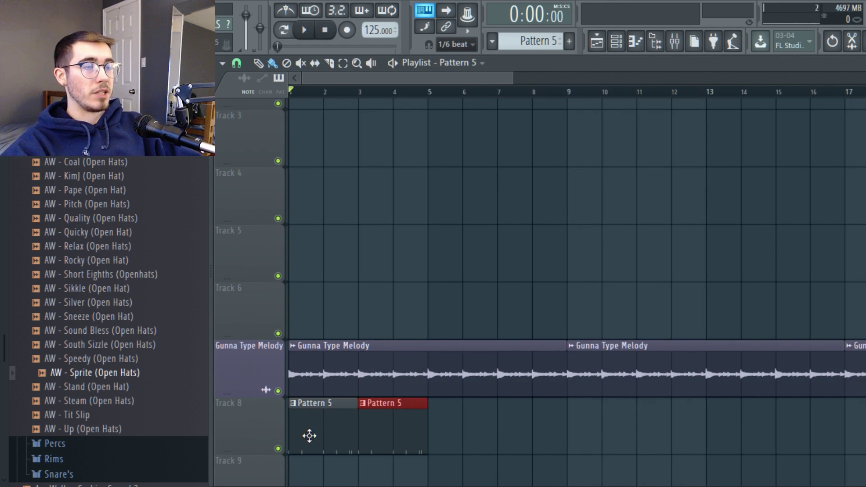
pyautogui.scroll(-1, 306, 438)
pyautogui.moveTo(440, 397); pyautogui.dragTo(327, 449)
pyautogui.hotkey('ctrl', 'g')
pyautogui.scroll(-5, 403, 428)
pyautogui.scroll(4, 315, 323)
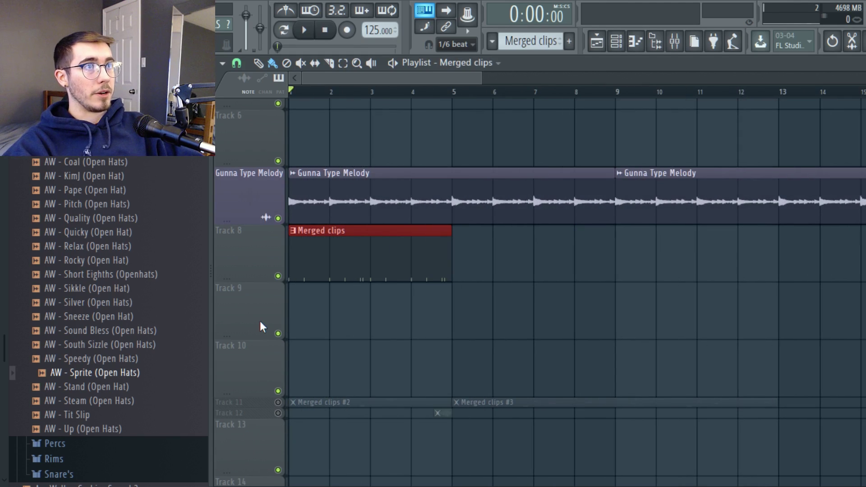
# Place a second copy of the merged hi-hat clip at bar 5 on Track 8
pyautogui.scroll(1, 309, 306)
pyautogui.scroll(-3, 357, 347)
pyautogui.click(390, 315)
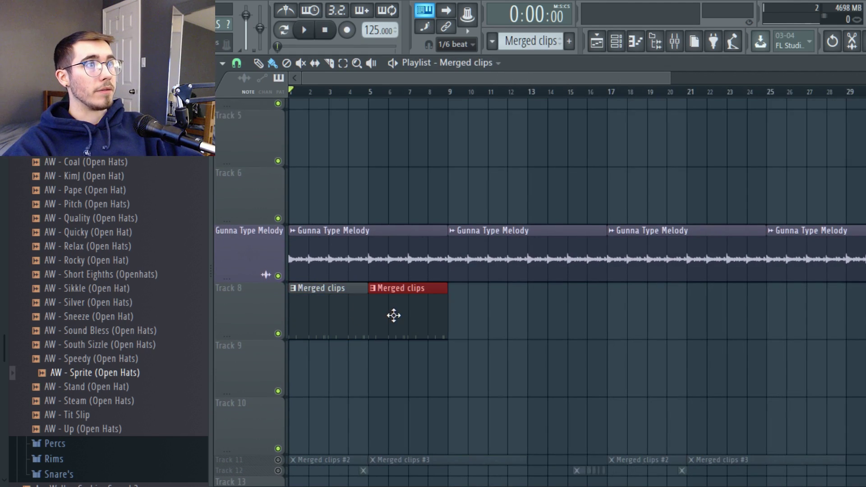
pyautogui.scroll(-3, 493, 324)
pyautogui.scroll(-1, 316, 343)
pyautogui.scroll(4, 279, 343)
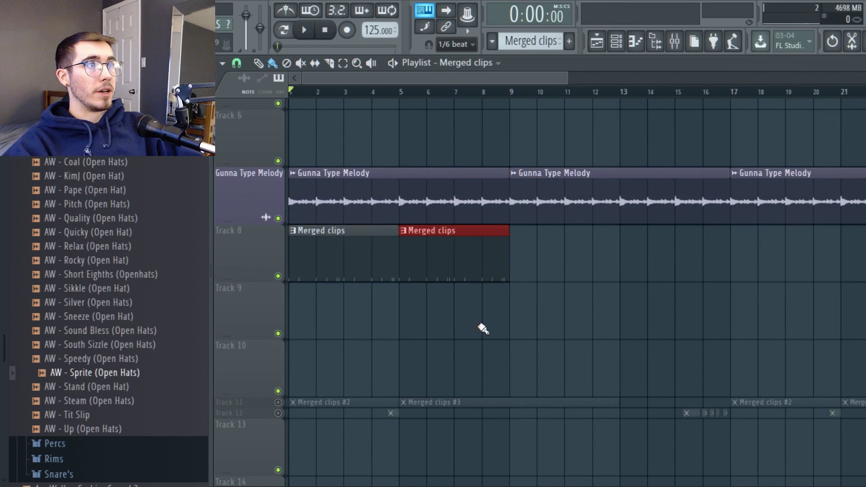
# Open the first Classic hi-hat channel's settings and route it to mixer track 1
pyautogui.click(615, 41)
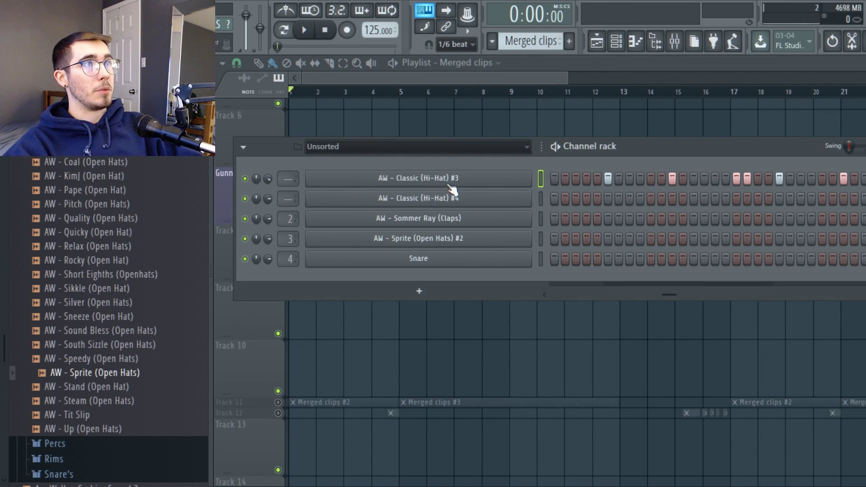
pyautogui.click(428, 180)
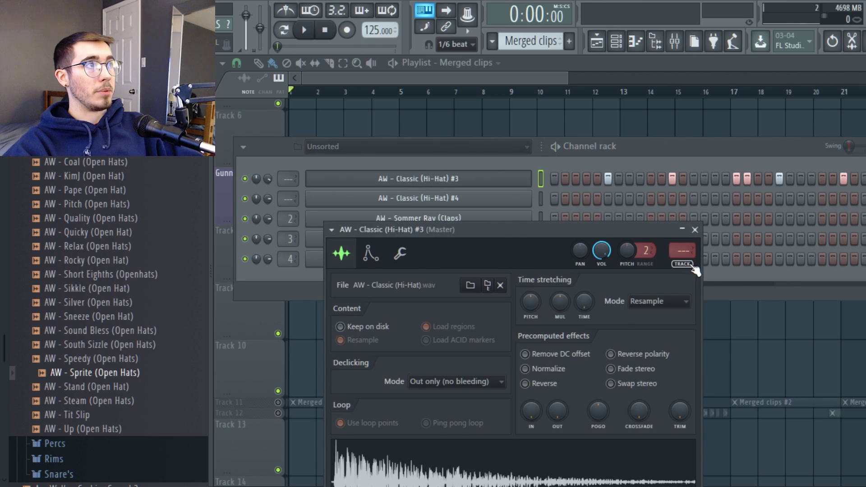
pyautogui.click(681, 252)
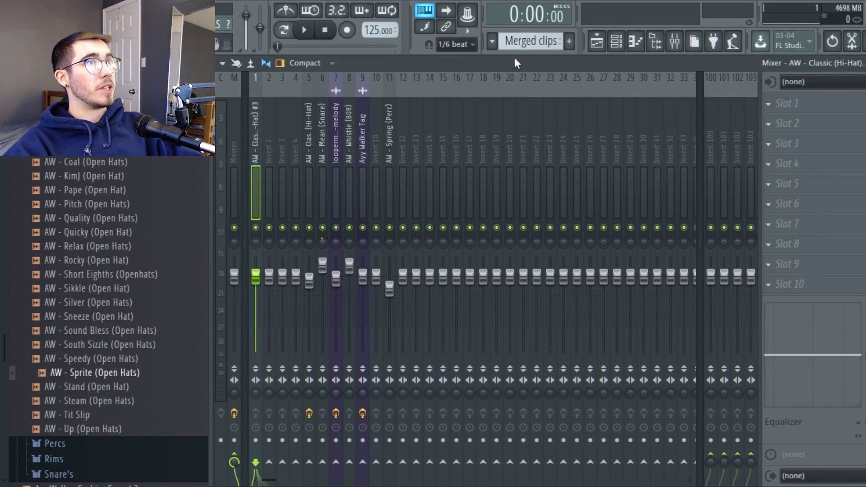
# Reroute the first Classic hi-hat channel (#3) to the free mixer track 12
pyautogui.click(635, 42)
pyautogui.click(425, 181)
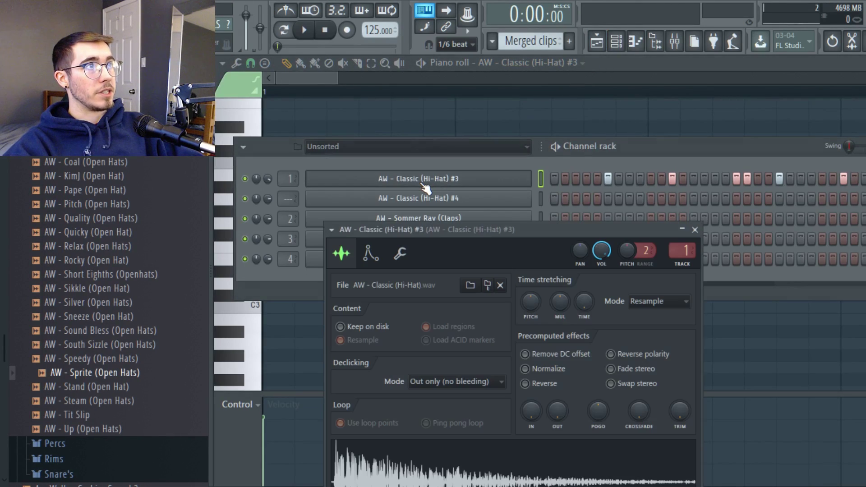
pyautogui.moveTo(434, 231); pyautogui.dragTo(365, 131)
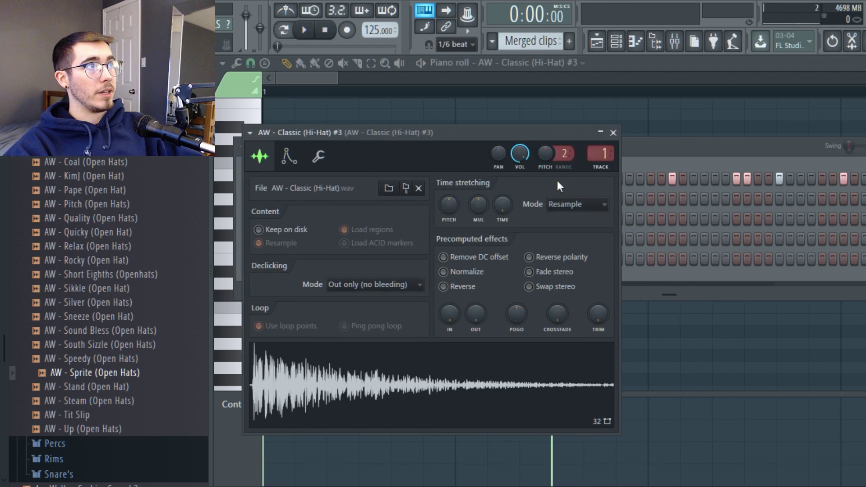
pyautogui.click(601, 167)
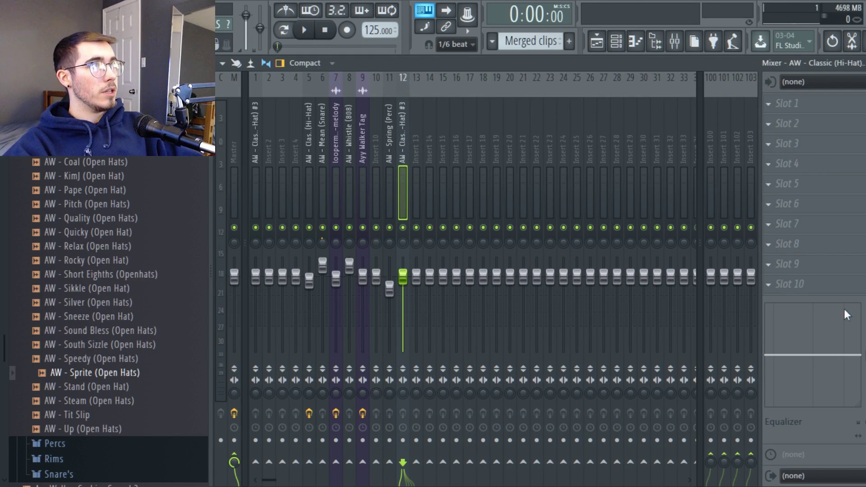
# Add Fruity delay 2 in slot 4 of mixer track 12 and raise its delay time slightly
pyautogui.click(643, 238)
pyautogui.moveTo(455, 212); pyautogui.dragTo(517, 253)
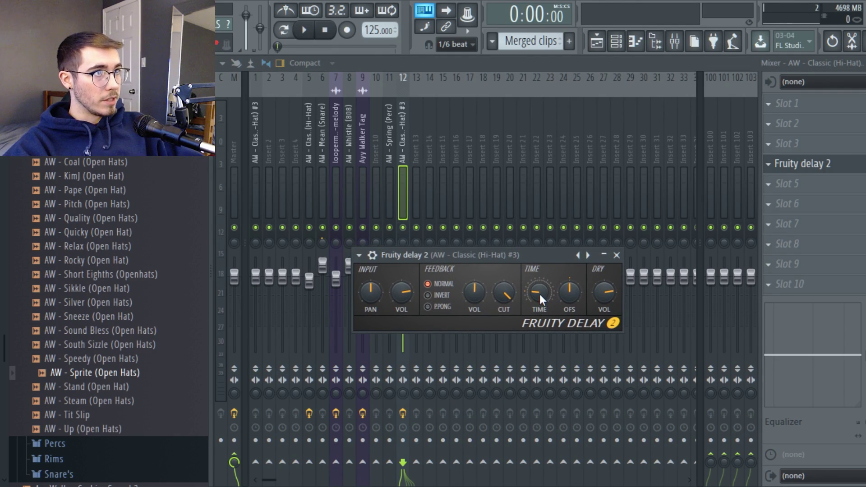
pyautogui.moveTo(539, 294); pyautogui.dragTo(539, 283)
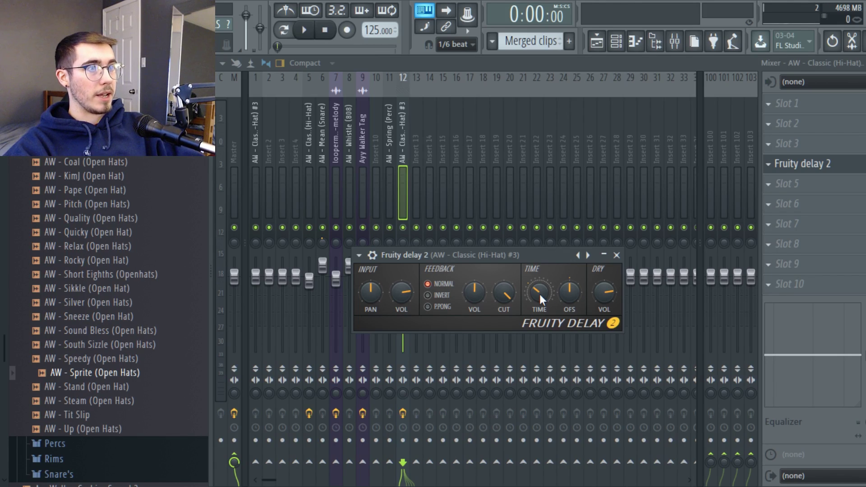
pyautogui.moveTo(539, 294); pyautogui.dragTo(539, 302)
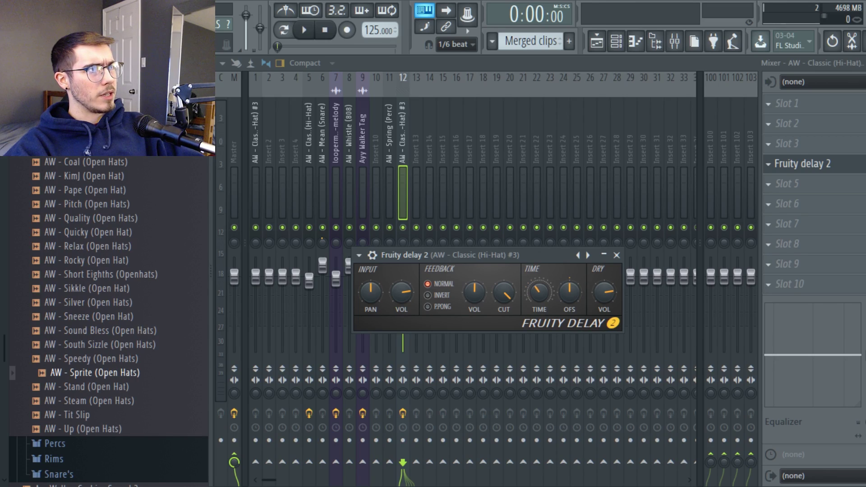
pyautogui.moveTo(537, 294); pyautogui.dragTo(539, 303)
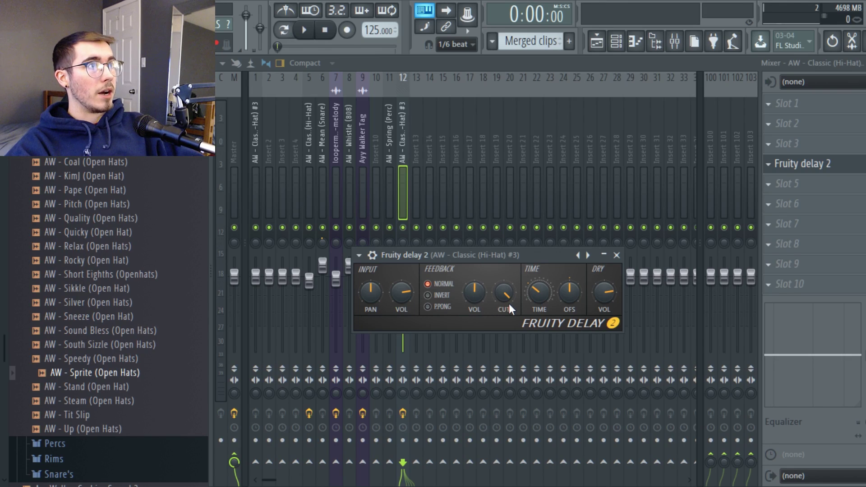
# Lower the delay's feedback cut to just above the middle and reduce its input volume
pyautogui.moveTo(510, 294); pyautogui.dragTo(509, 299)
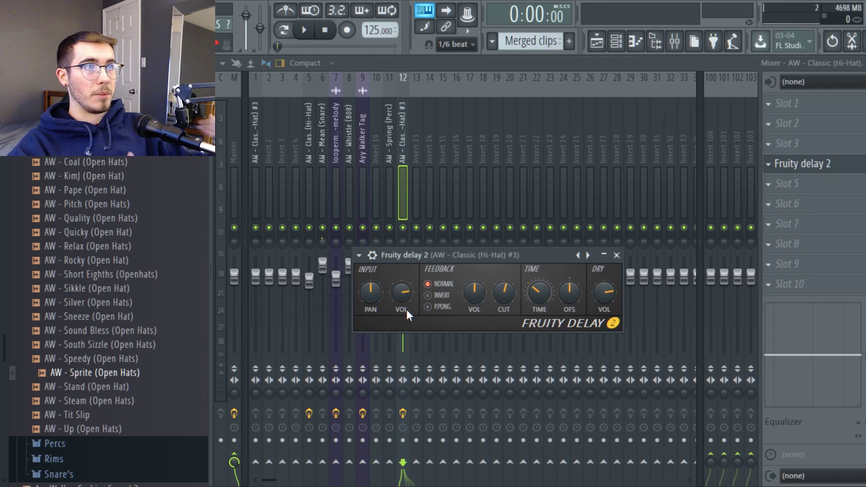
pyautogui.moveTo(401, 293); pyautogui.dragTo(402, 284)
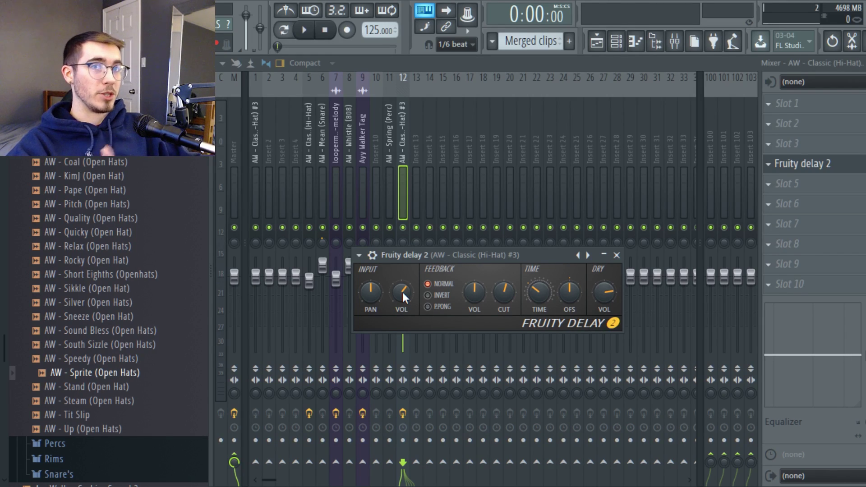
pyautogui.moveTo(402, 292); pyautogui.dragTo(403, 296)
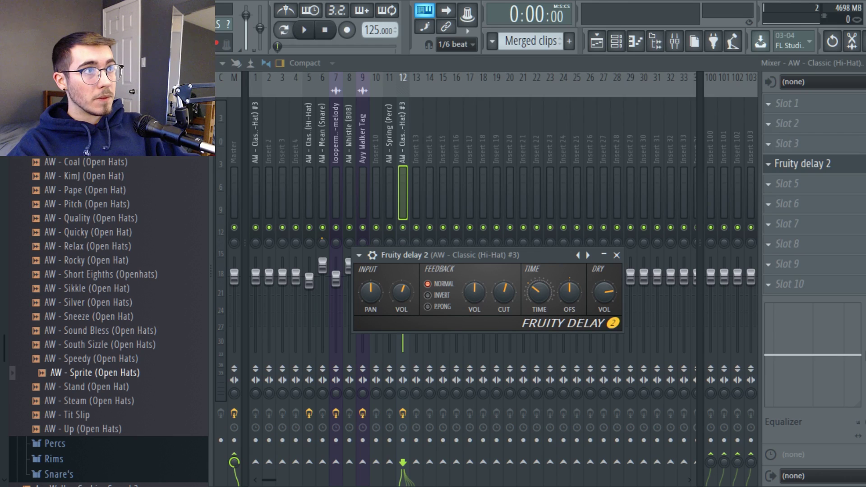
# Play the arrangement in the playlist to hear the delayed hi-hats against the melody
pyautogui.click(624, 46)
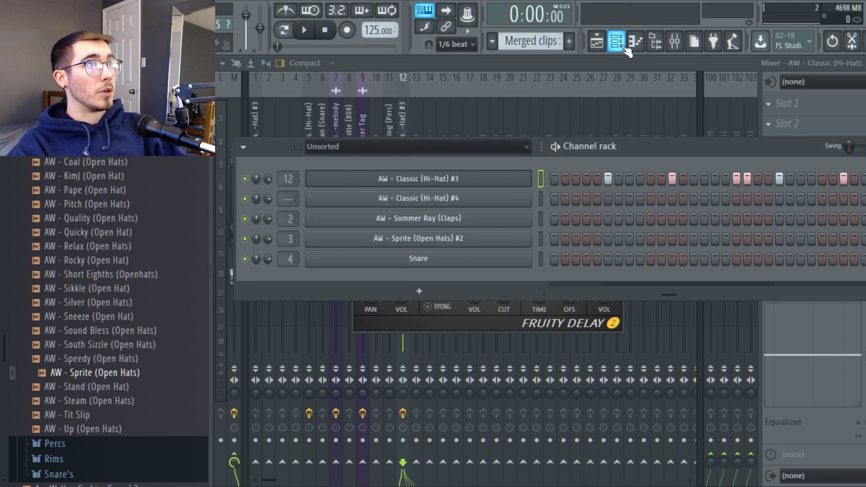
pyautogui.click(676, 42)
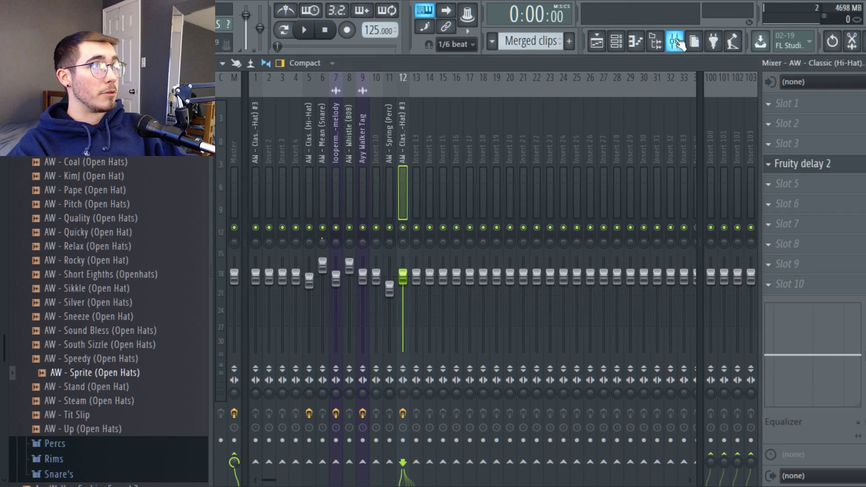
pyautogui.click(596, 43)
pyautogui.press('space')
pyautogui.scroll(3, 328, 329)
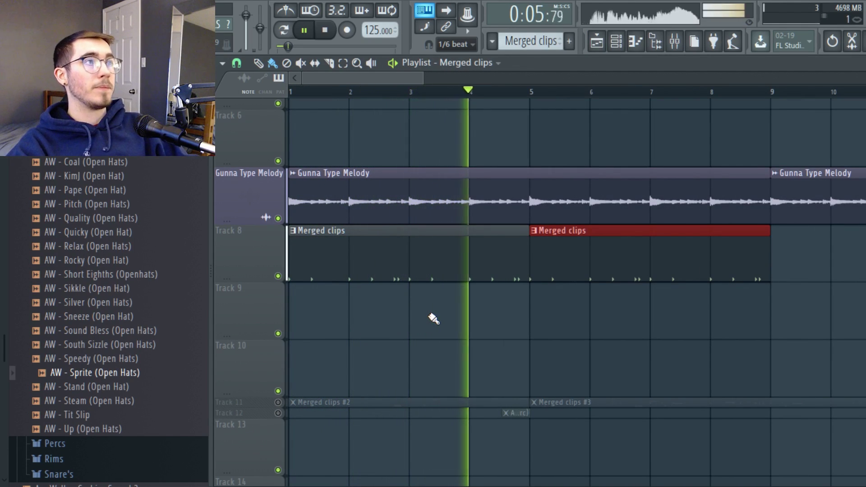
pyautogui.press('space')
# Open the first Classic hi-hat's four-bar note pattern in the piano roll
pyautogui.click(635, 41)
pyautogui.click(677, 43)
pyautogui.click(682, 50)
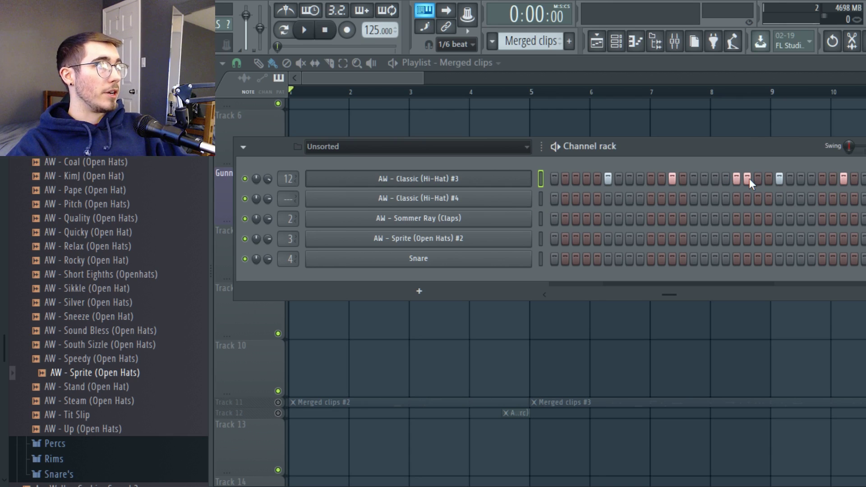
pyautogui.rightClick(494, 183)
pyautogui.click(532, 189)
pyautogui.keyDown('ctrl'); pyautogui.rightClick(478, 230); pyautogui.keyUp('ctrl')
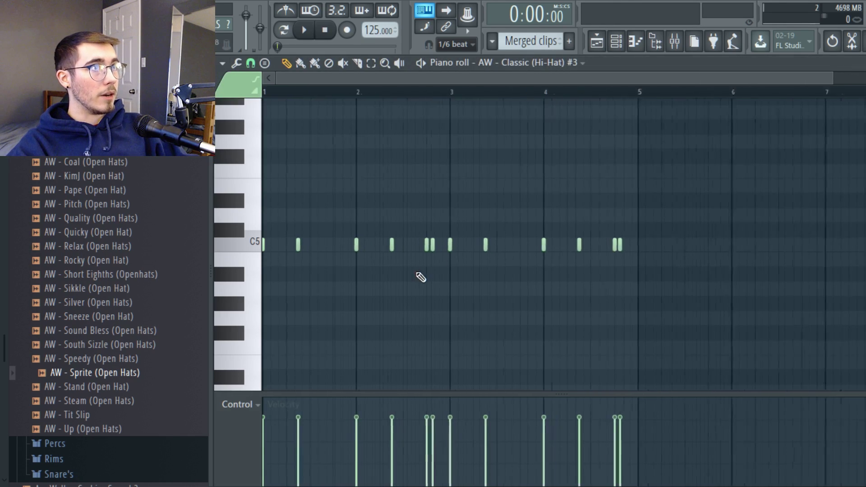
# Select the double hit at the end of bar 2 in the first Classic hi-hat pattern and audition it
pyautogui.scroll(1, 417, 271)
pyautogui.moveTo(399, 209)
pyautogui.mouseDown()
pyautogui.moveTo(441, 281)
pyautogui.moveTo(430, 287)
pyautogui.mouseUp()
pyautogui.scroll(3, 422, 279)
pyautogui.moveTo(359, 194); pyautogui.dragTo(472, 295)
pyautogui.scroll(-4, 474, 297)
pyautogui.scroll(3, 440, 108)
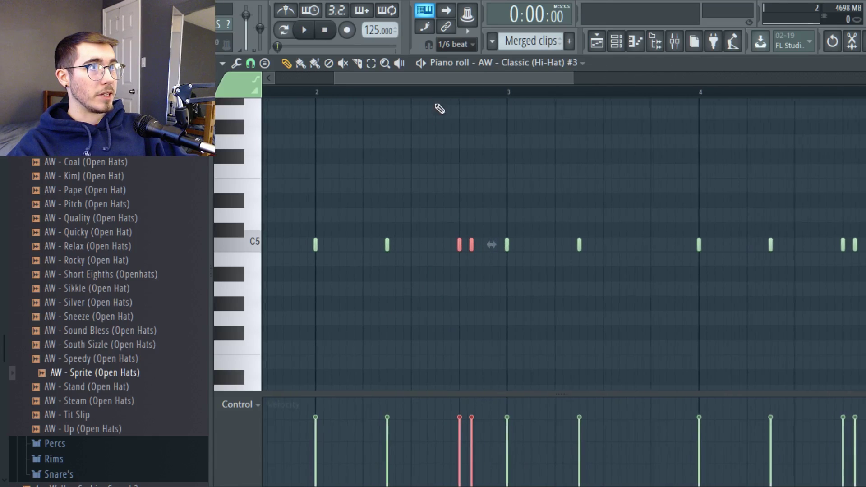
pyautogui.click(418, 97)
pyautogui.press('space')
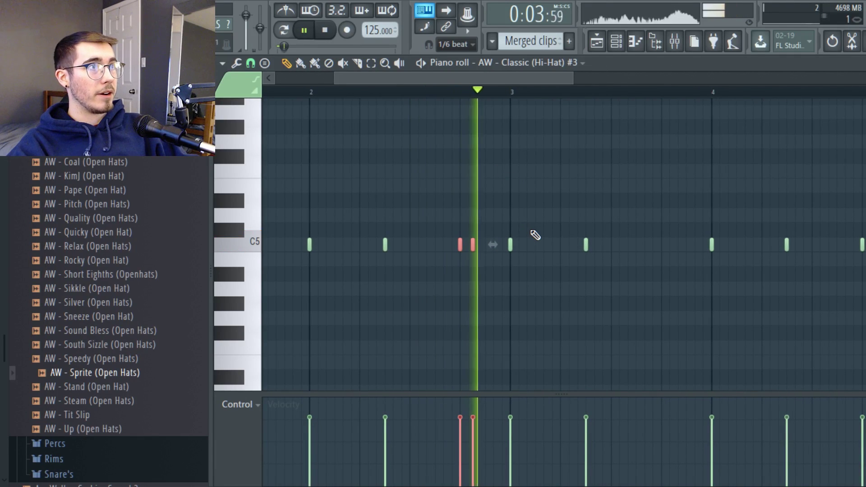
pyautogui.scroll(-3, 559, 320)
pyautogui.press('space')
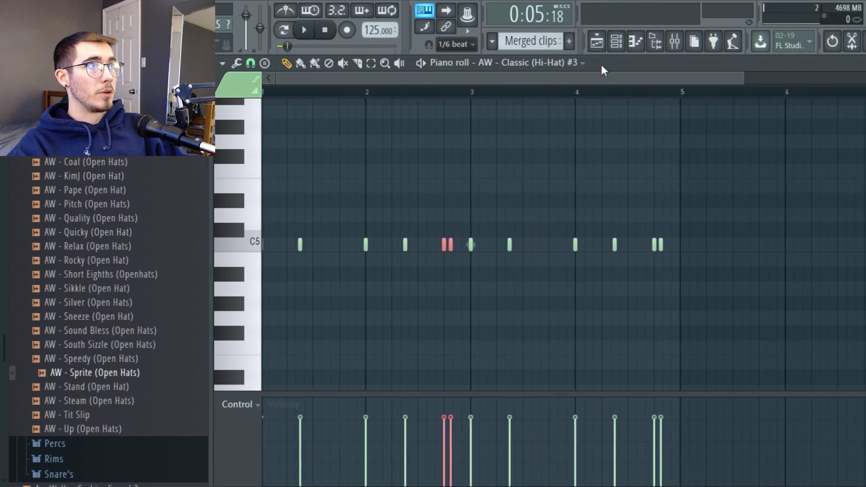
# Move the double hits ending bars 2 and 4 to the second Classic hi-hat channel (#4) and show them in the piano roll
pyautogui.press('F6')
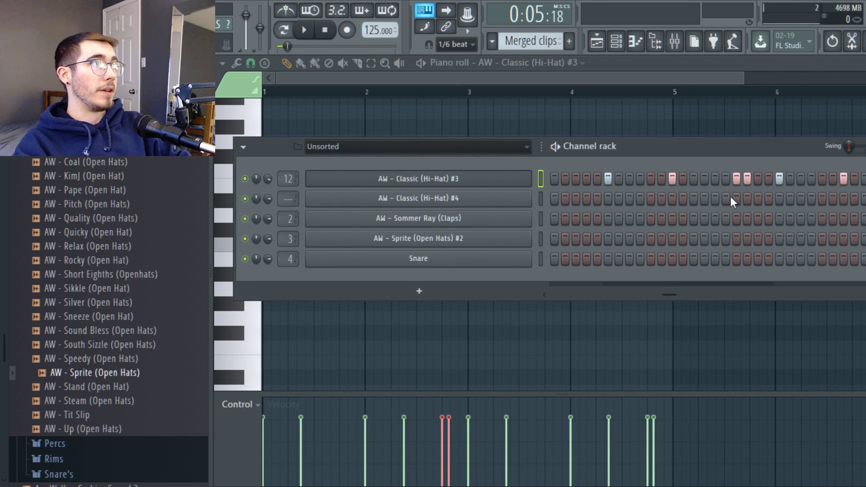
pyautogui.moveTo(649, 297); pyautogui.dragTo(834, 283)
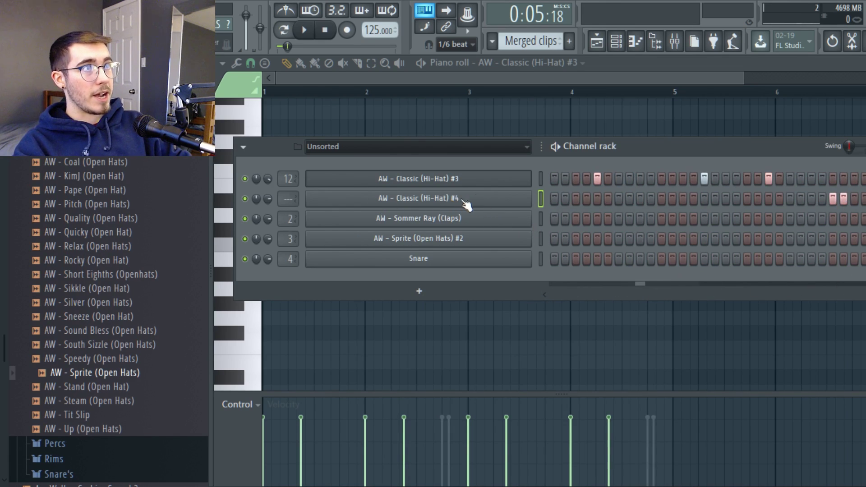
pyautogui.press('F7')
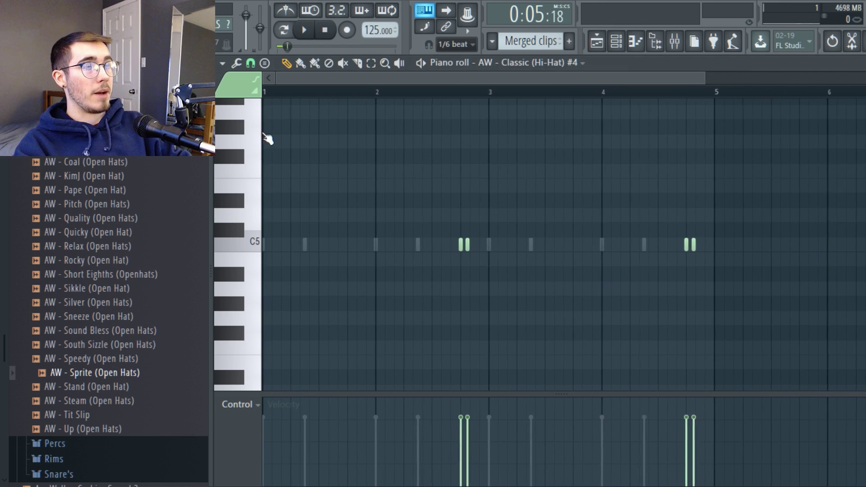
# Play the four-bar pattern from the start to hear the double hits on the second Classic hi-hat channel
pyautogui.scroll(5, 270, 238)
pyautogui.scroll(-4, 302, 291)
pyautogui.scroll(2, 254, 309)
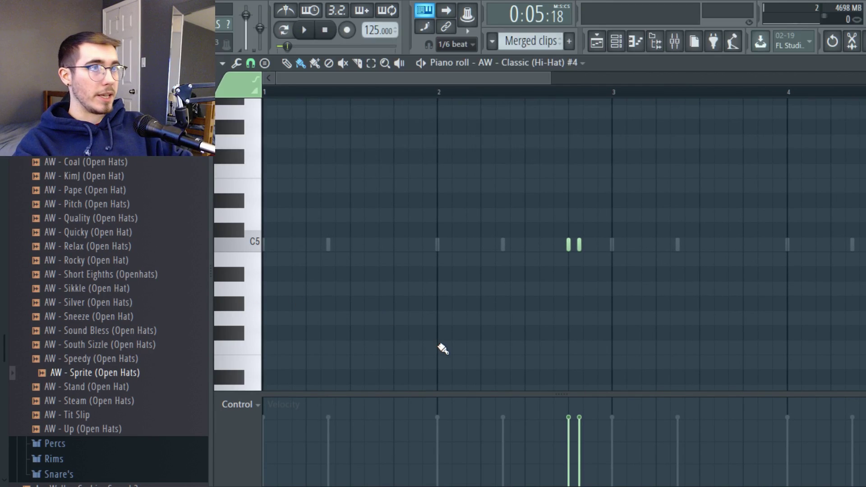
pyautogui.press('space')
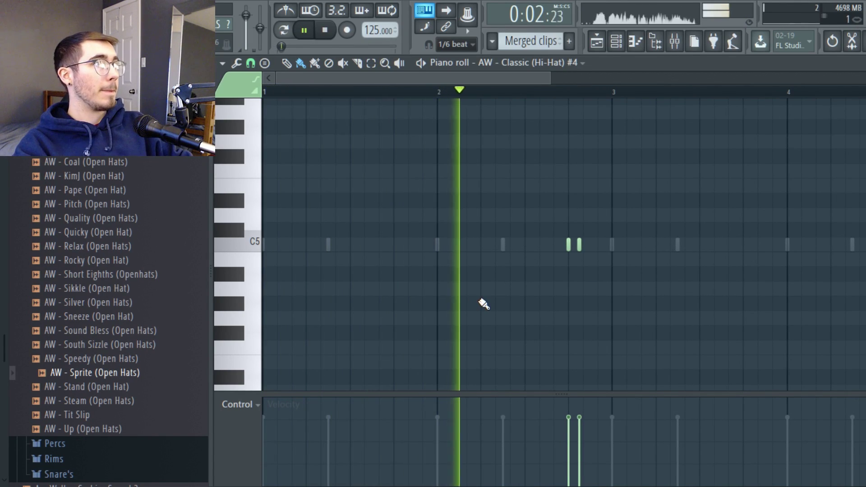
pyautogui.scroll(-3, 566, 328)
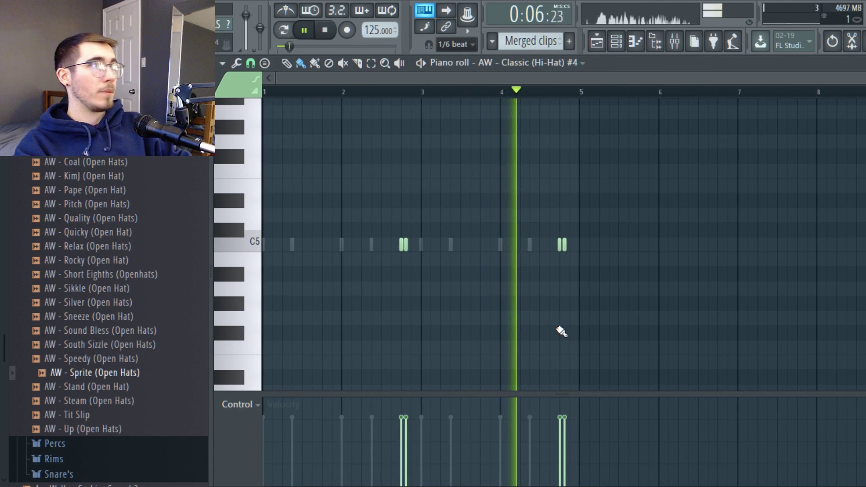
pyautogui.scroll(3, 563, 332)
pyautogui.press('space')
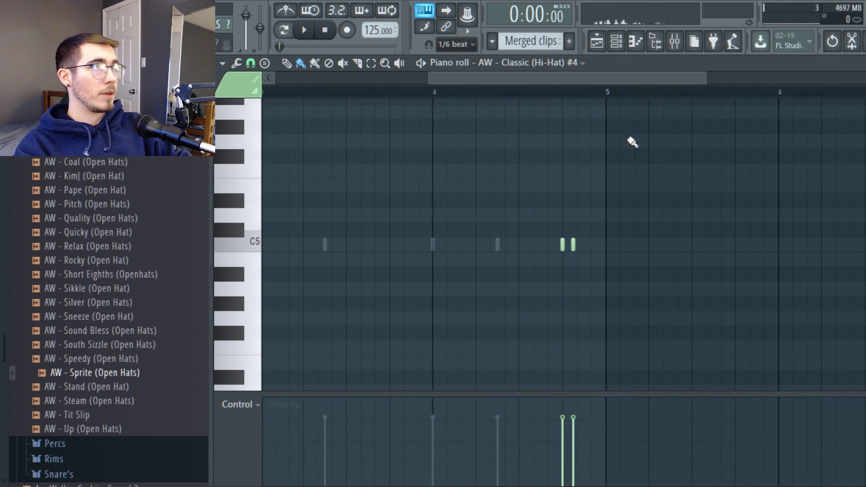
# Add G4 notes to the second Classic hi-hat on beat 2 of bars 1 and 3 and after the double hits in bars 2 and 4
pyautogui.scroll(-2, 574, 268)
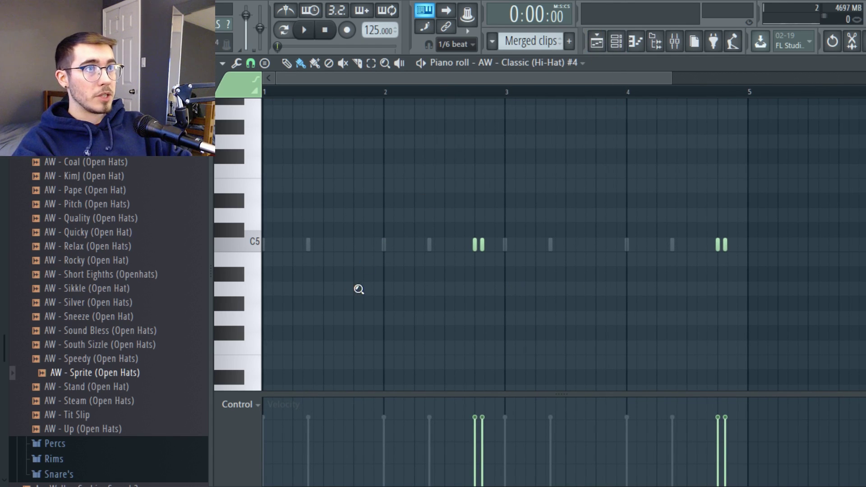
pyautogui.scroll(-2, 358, 289)
pyautogui.scroll(5, 282, 311)
pyautogui.scroll(-4, 323, 315)
pyautogui.scroll(5, 305, 332)
pyautogui.scroll(-2, 467, 359)
pyautogui.scroll(4, 371, 334)
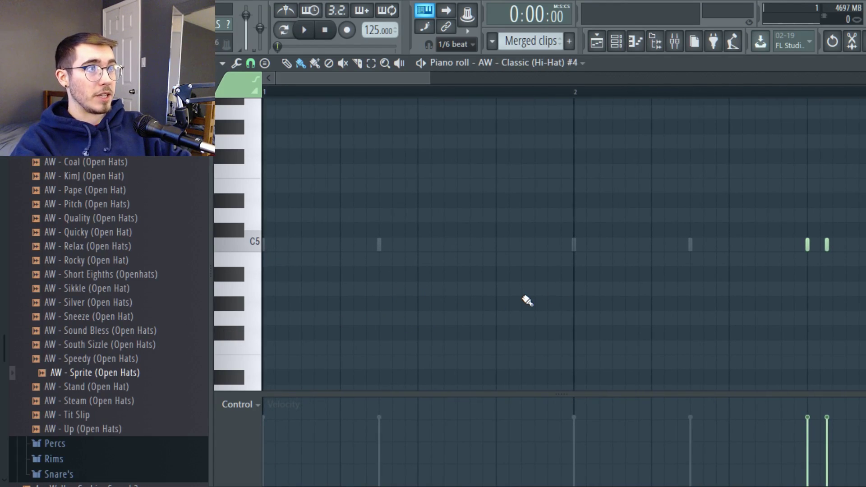
pyautogui.press('space')
pyautogui.scroll(-2, 541, 297)
pyautogui.scroll(-2, 604, 248)
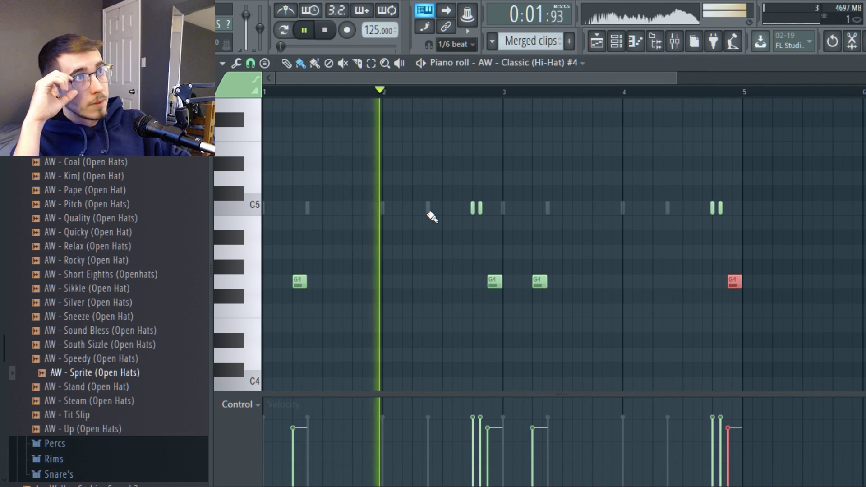
# Listen to the pattern with the G4 hi-hat notes, then stop playback and return to the playlist and channel rack
pyautogui.click(479, 208)
pyautogui.scroll(-1, 580, 167)
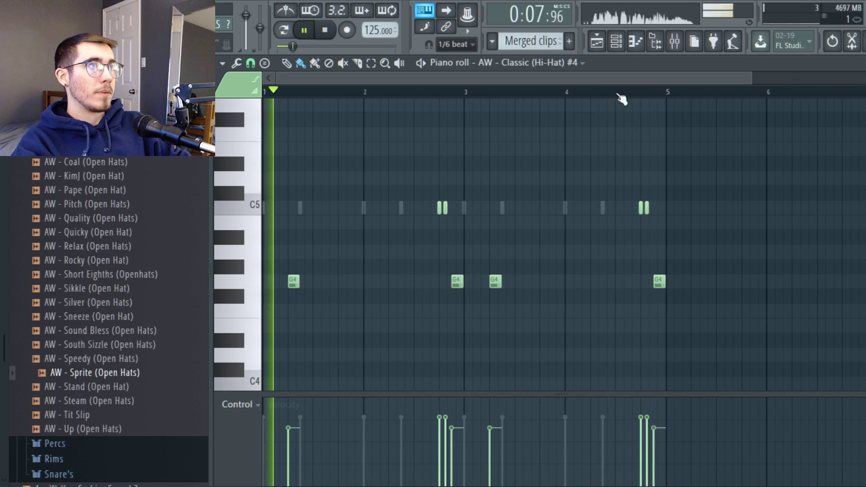
pyautogui.click(617, 50)
pyautogui.click(604, 48)
pyautogui.click(619, 49)
pyautogui.press('space')
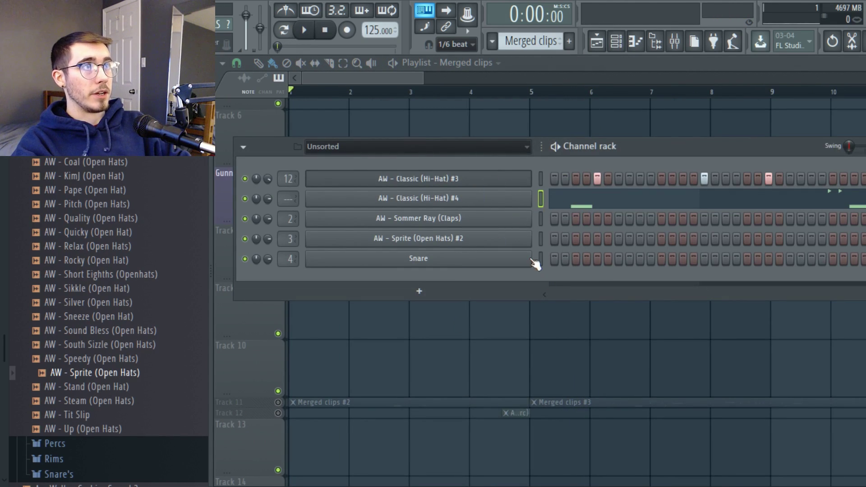
# Replace the Snare channel's sample with AW - Eighth Hat (Extras) from the Open Hats folder and open its channel settings
pyautogui.scroll(4, 97, 328)
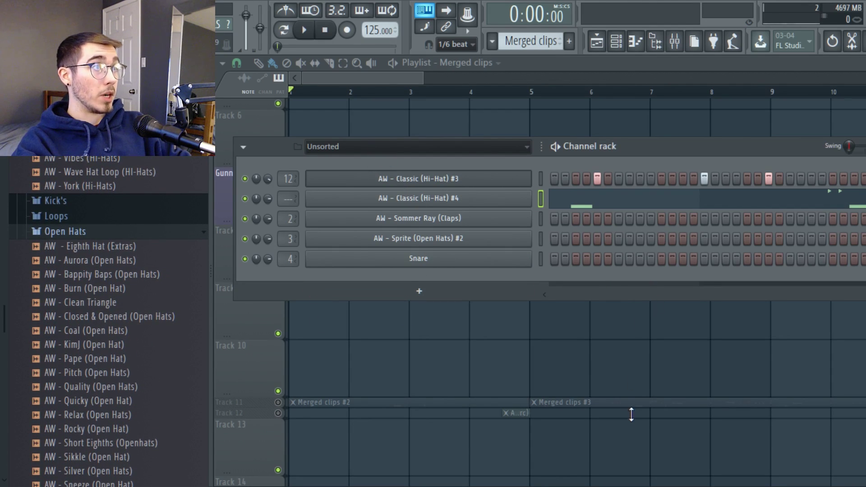
pyautogui.scroll(13, 170, 376)
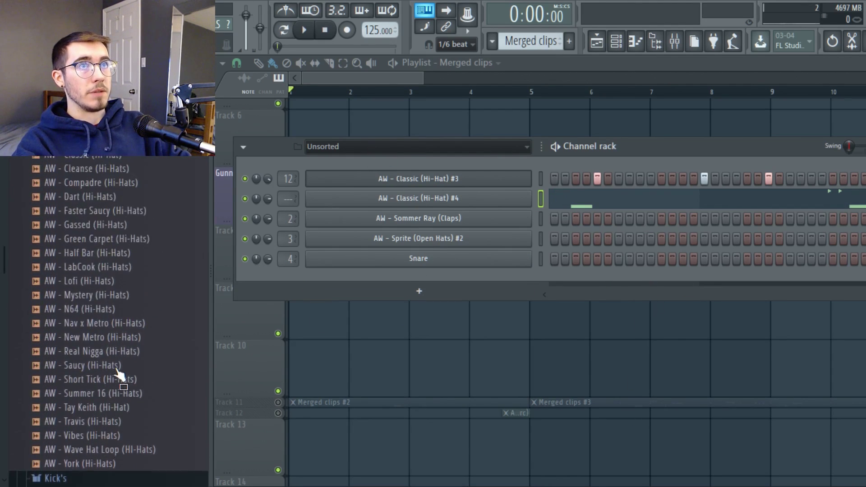
pyautogui.scroll(-15, 120, 374)
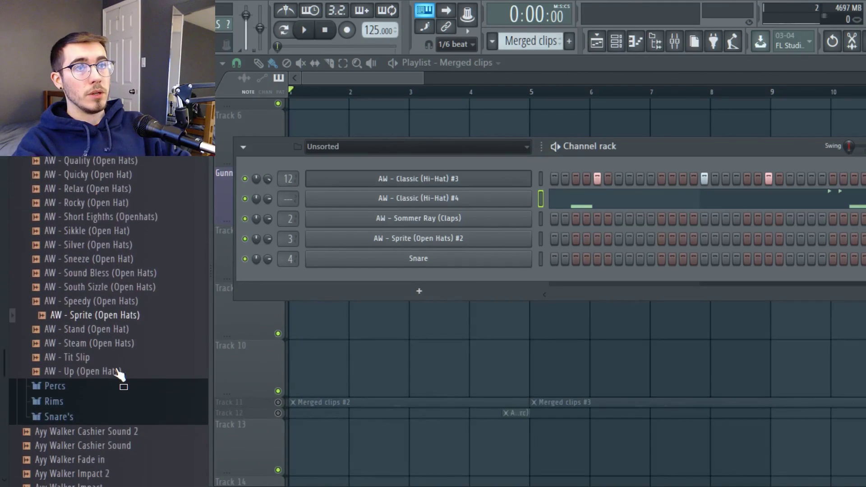
pyautogui.scroll(5, 119, 354)
pyautogui.moveTo(149, 372); pyautogui.dragTo(456, 264)
pyautogui.click(478, 261)
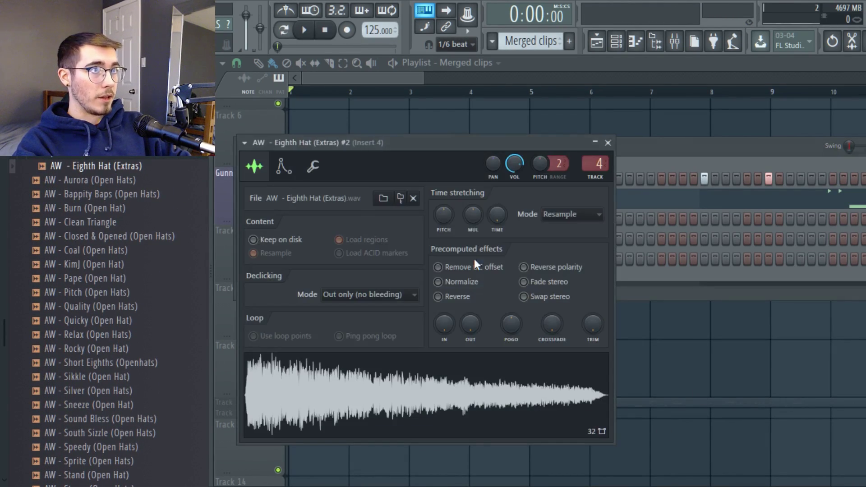
pyautogui.moveTo(426, 166); pyautogui.dragTo(453, 160)
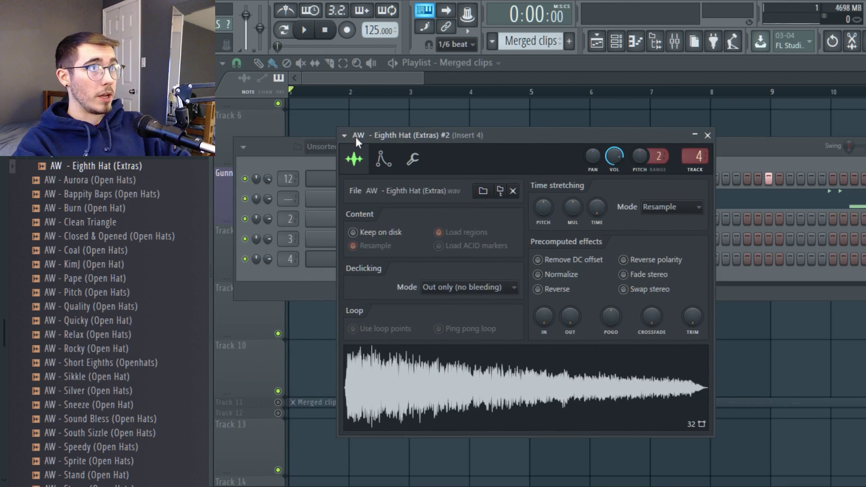
# Review the Eighth Hat channel's volume envelope and draw a short C5 note near the start of bar 1 in its piano roll
pyautogui.click(383, 158)
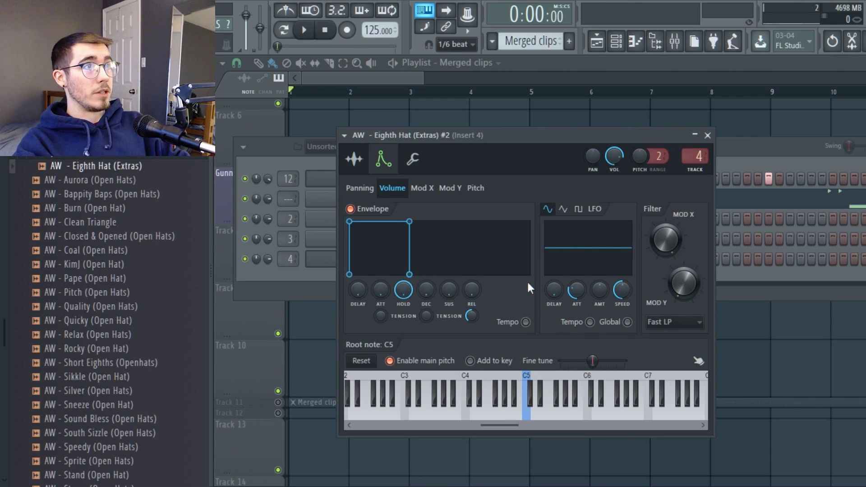
pyautogui.click(707, 135)
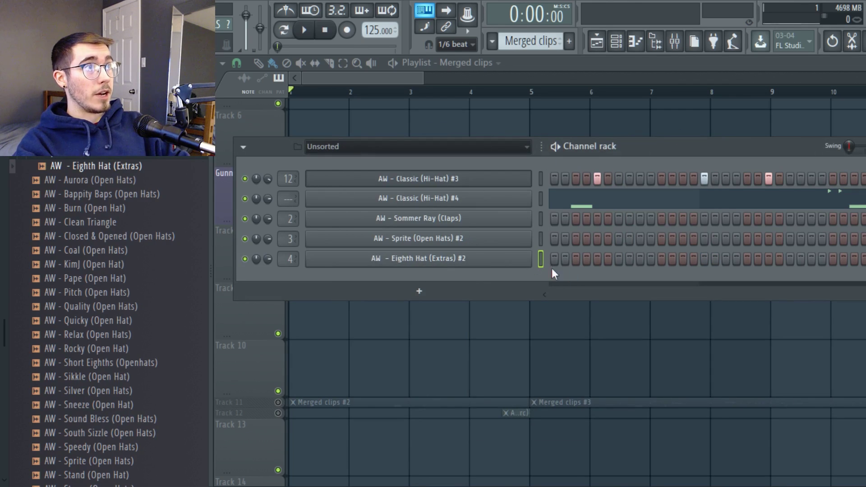
pyautogui.press('F7')
pyautogui.scroll(-3, 509, 255)
pyautogui.scroll(4, 266, 257)
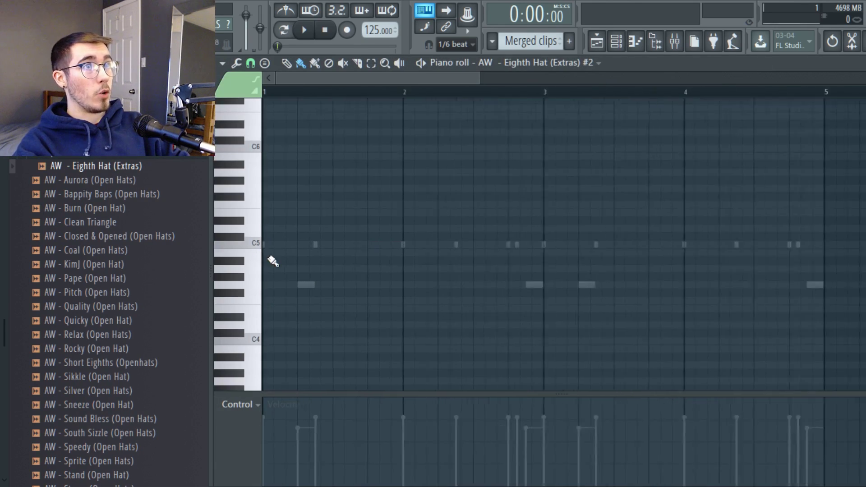
pyautogui.scroll(1, 310, 252)
pyautogui.press('space')
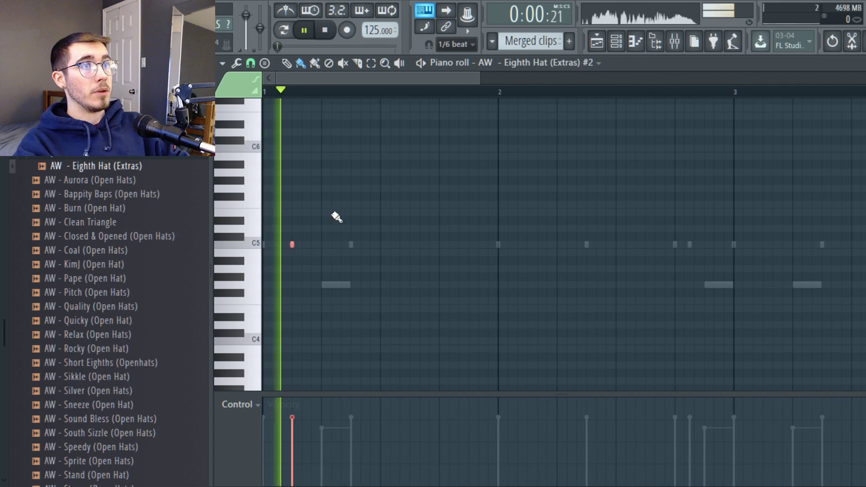
pyautogui.press('space')
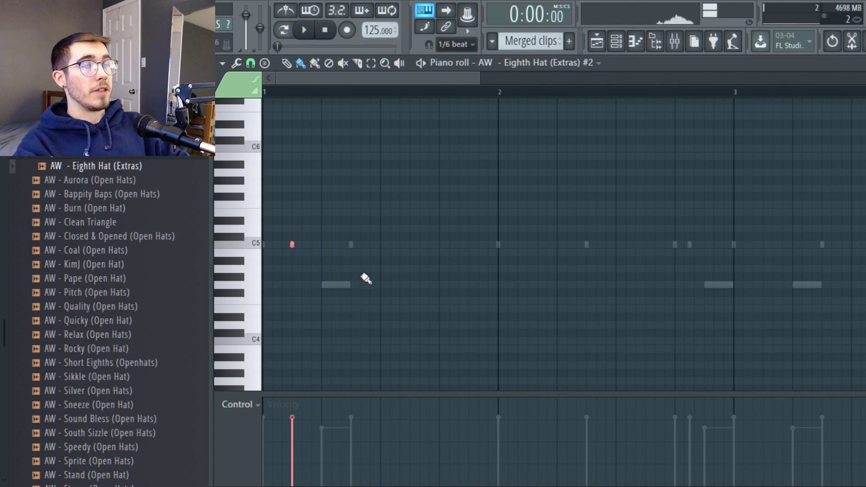
pyautogui.scroll(2, 284, 250)
pyautogui.click(301, 244)
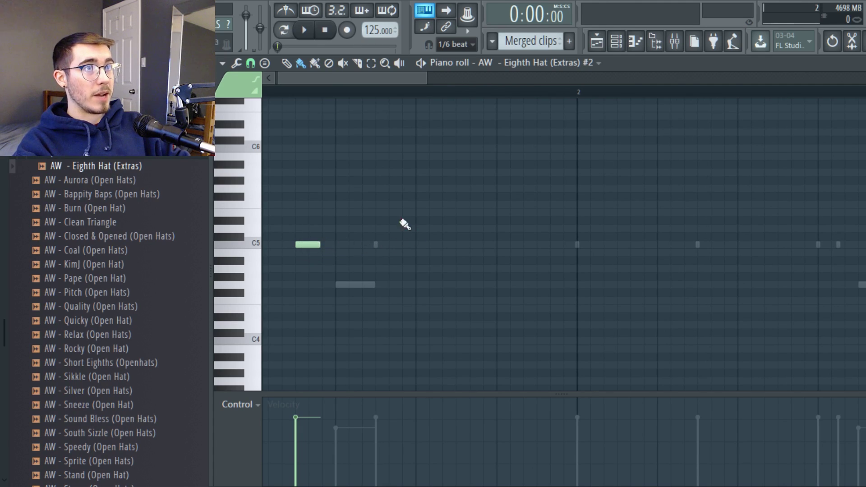
# Play the pattern and move the Eighth Hat's C5 note to the second half of beat 2 in bar 1, checking it by ear
pyautogui.press('space')
pyautogui.press('space')
pyautogui.scroll(-2, 296, 293)
pyautogui.press('space')
pyautogui.press('space')
pyautogui.press('space')
pyautogui.press('space')
pyautogui.scroll(2, 266, 272)
pyautogui.moveTo(321, 244); pyautogui.dragTo(419, 245)
pyautogui.press('space')
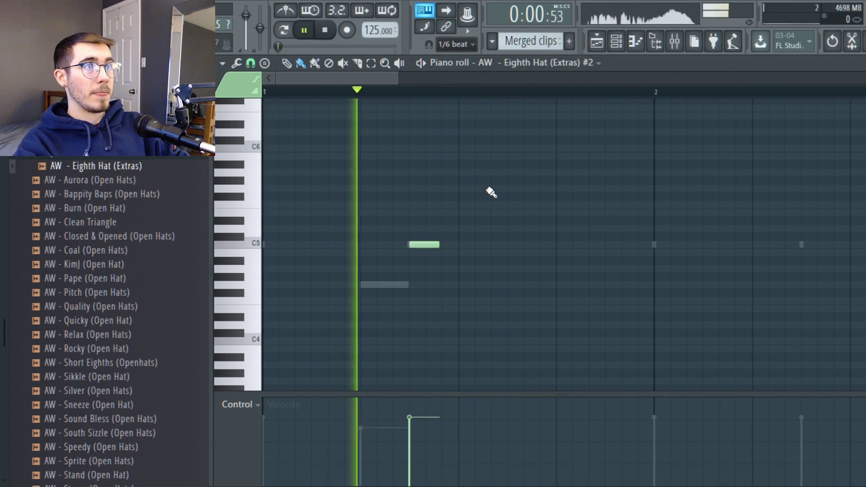
pyautogui.click(616, 41)
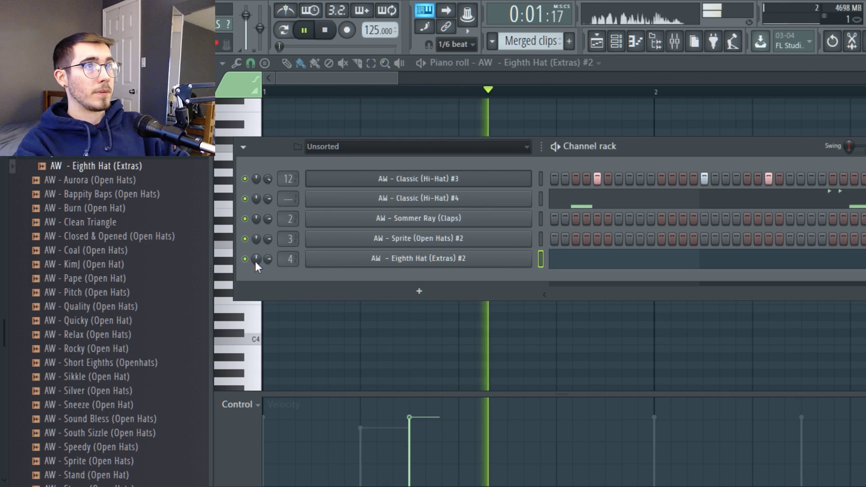
pyautogui.press('space')
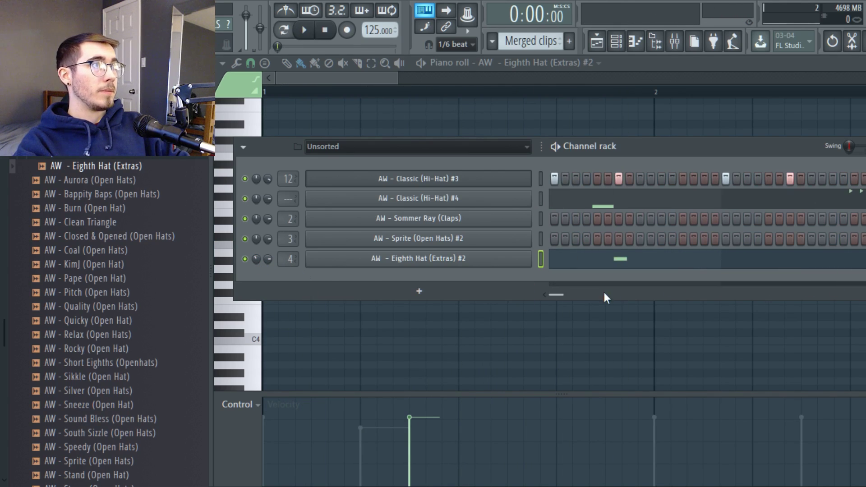
# Add a matching Eighth Hat C5 note in the second half of beat 2 of bar 3 and return to the channel rack
pyautogui.click(569, 263)
pyautogui.click(562, 261)
pyautogui.scroll(-5, 406, 260)
pyautogui.scroll(3, 315, 264)
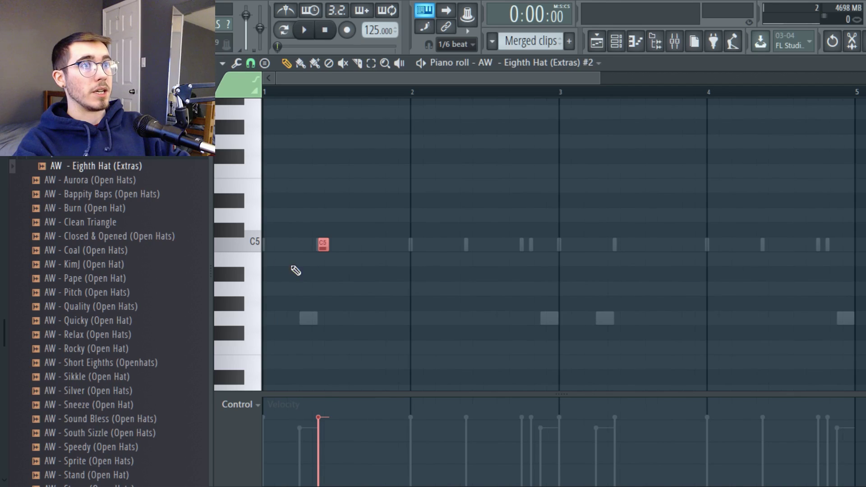
pyautogui.scroll(-4, 327, 246)
pyautogui.moveTo(300, 247); pyautogui.dragTo(491, 254)
pyautogui.scroll(1, 572, 225)
pyautogui.scroll(-1, 575, 228)
pyautogui.press('F6')
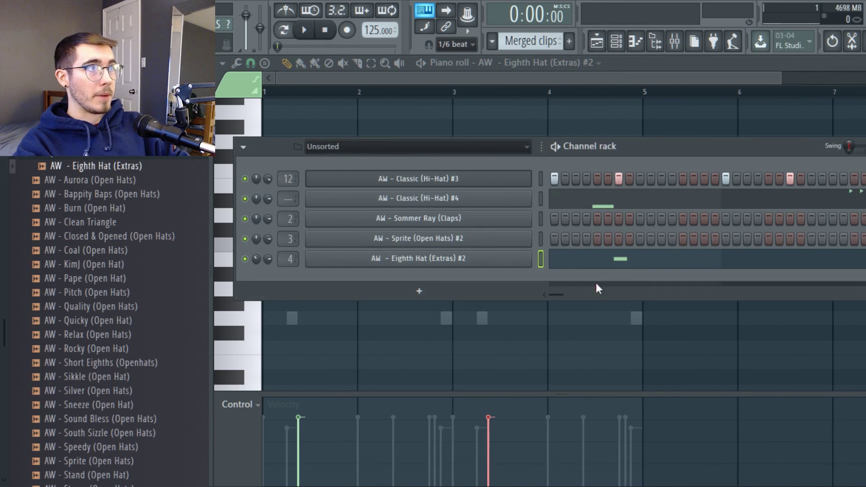
# Place the Sommer Ray clap on beat 3 of all four bars during playback, listen to the pattern and stop
pyautogui.press('space')
pyautogui.click(640, 218)
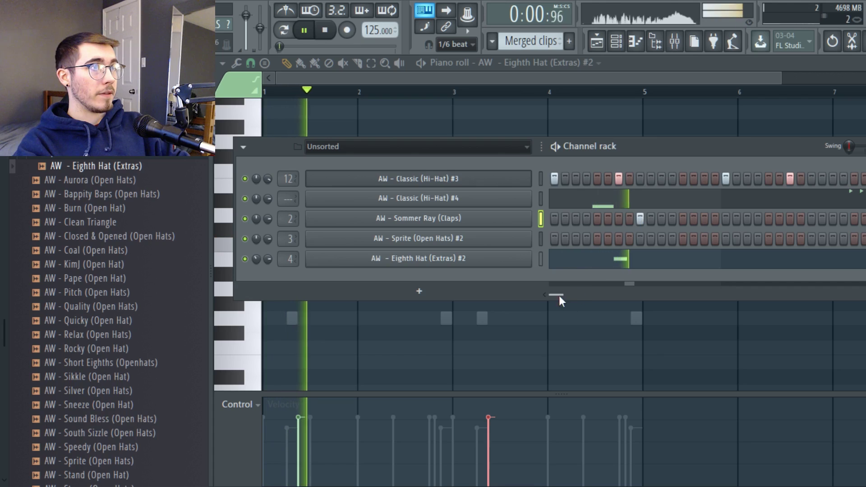
pyautogui.click(768, 219)
pyautogui.moveTo(591, 294); pyautogui.dragTo(823, 291)
pyautogui.click(693, 218)
pyautogui.click(863, 219)
pyautogui.moveTo(834, 294); pyautogui.dragTo(864, 294)
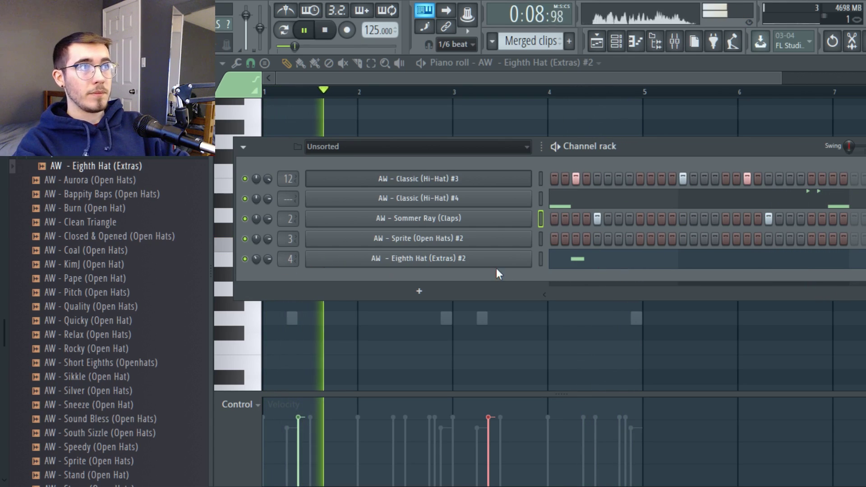
pyautogui.scroll(-6, 90, 172)
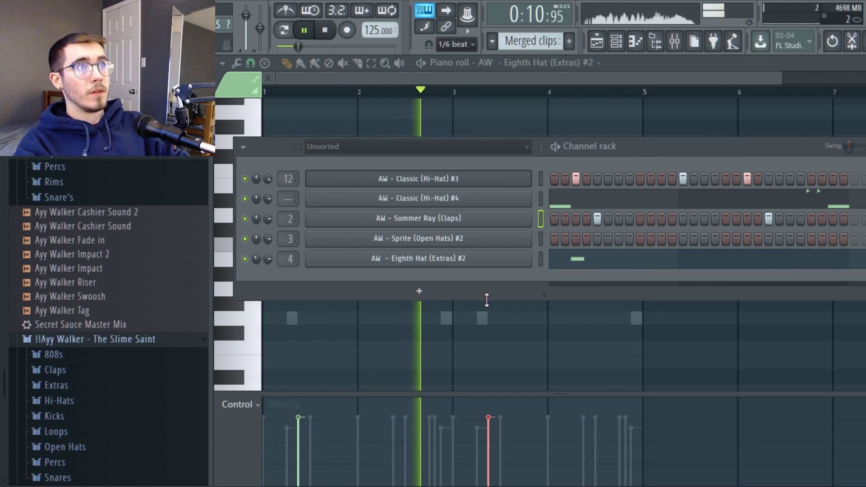
pyautogui.press('space')
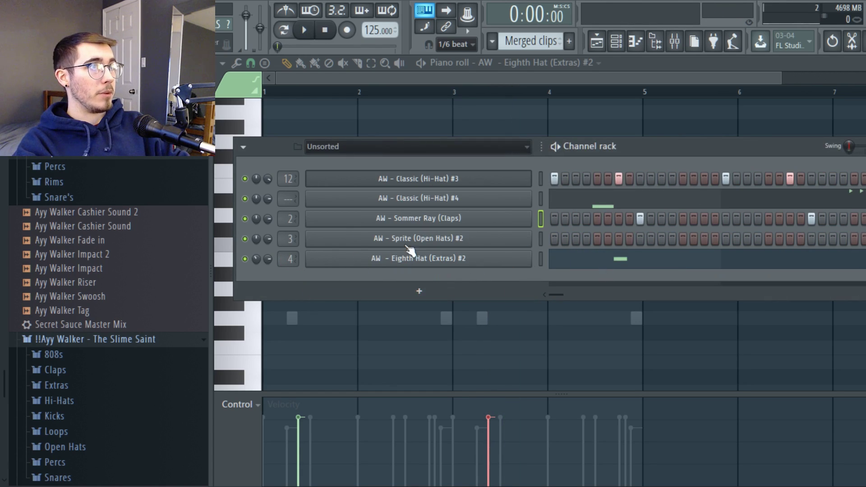
# Browse the Packs folder and expand The Drip Demon kit
pyautogui.scroll(6, 113, 244)
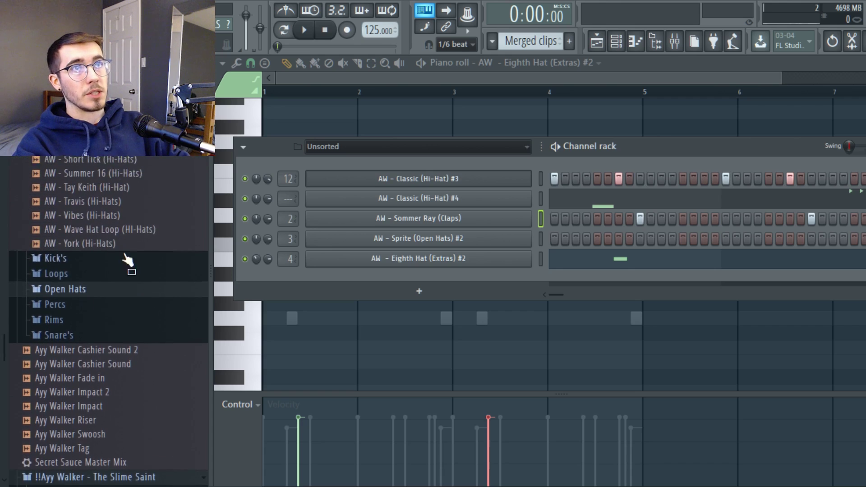
pyautogui.click(22, 62)
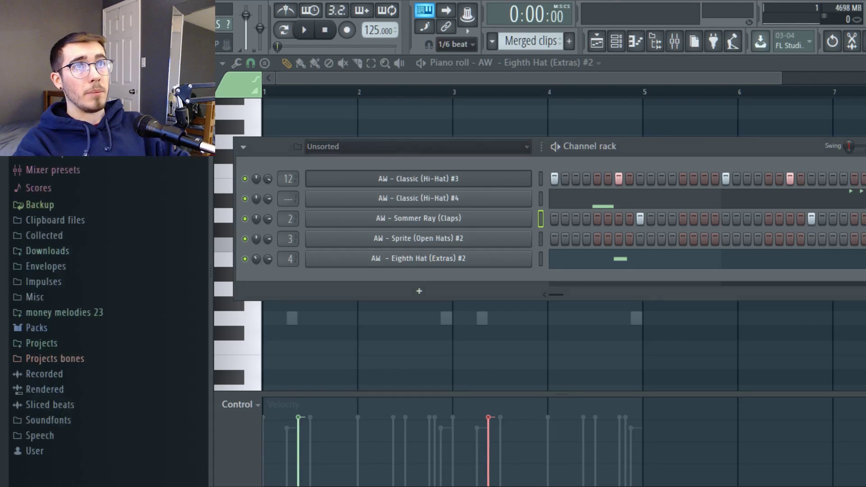
pyautogui.click(75, 326)
pyautogui.scroll(-2, 130, 336)
pyautogui.click(151, 278)
pyautogui.scroll(-4, 152, 277)
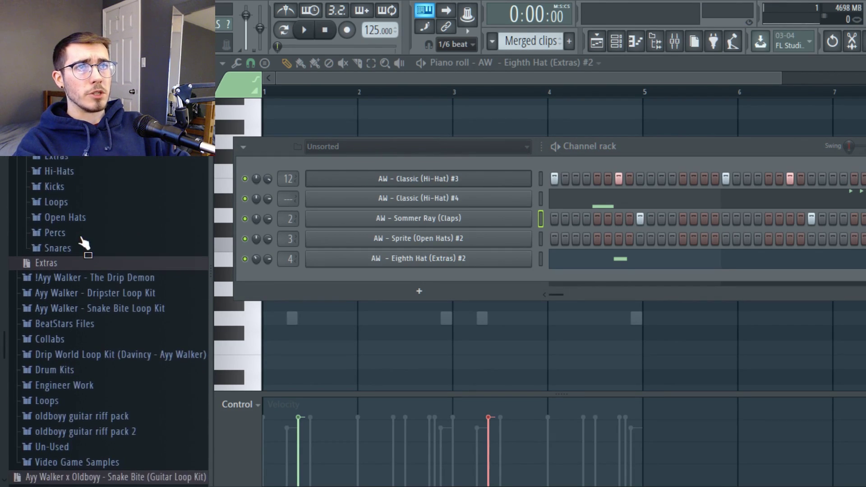
pyautogui.click(82, 238)
pyautogui.click(105, 232)
pyautogui.scroll(-3, 171, 167)
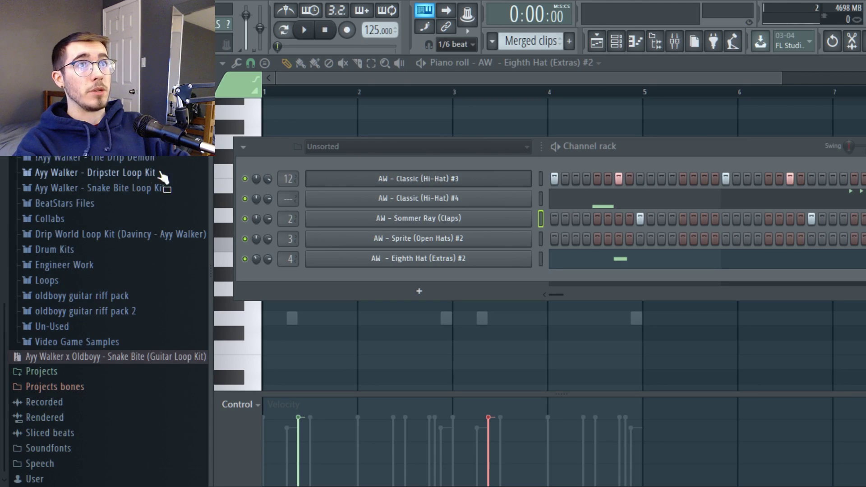
pyautogui.click(135, 161)
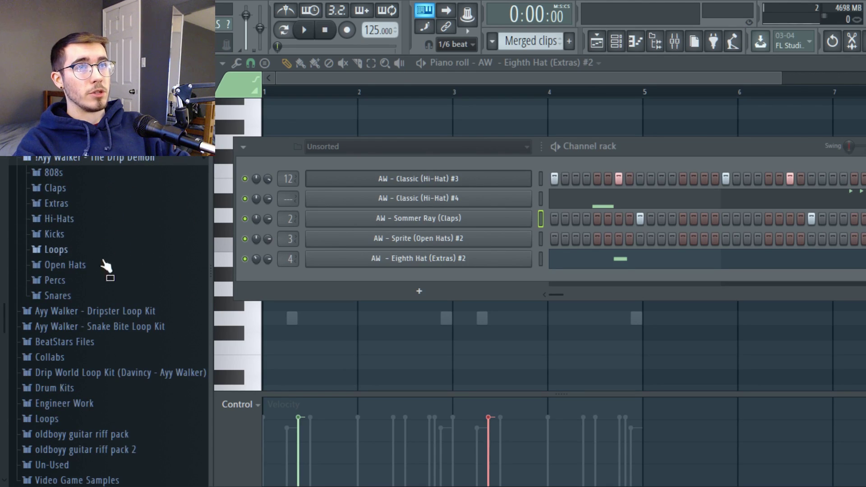
# Audition samples in the kit's Percs folder and add AW - Spring (Perc) as a new channel
pyautogui.click(84, 282)
pyautogui.scroll(-3, 123, 245)
pyautogui.scroll(1, 120, 271)
pyautogui.click(104, 267)
pyautogui.click(125, 281)
pyautogui.click(126, 268)
pyautogui.click(129, 241)
pyautogui.moveTo(113, 281); pyautogui.dragTo(615, 291)
# Place Spring perc hits on step 4 of bars 1 and 3 while the pattern plays
pyautogui.press('space')
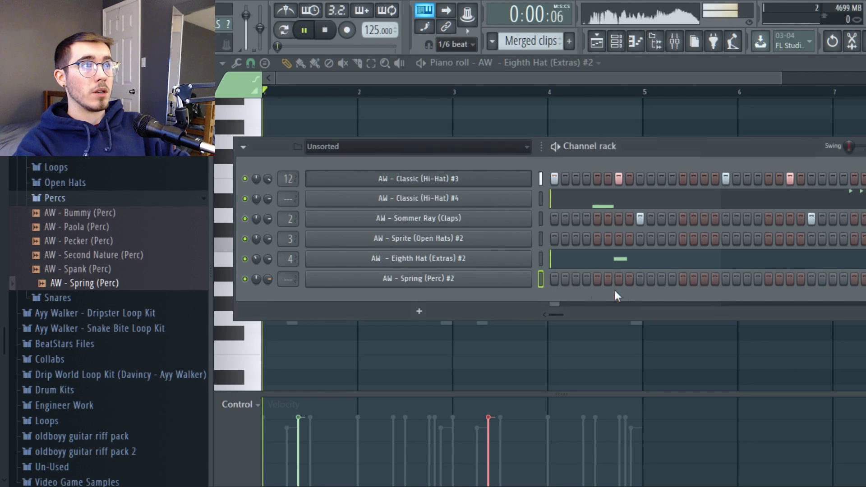
pyautogui.click(586, 279)
pyautogui.click(566, 314)
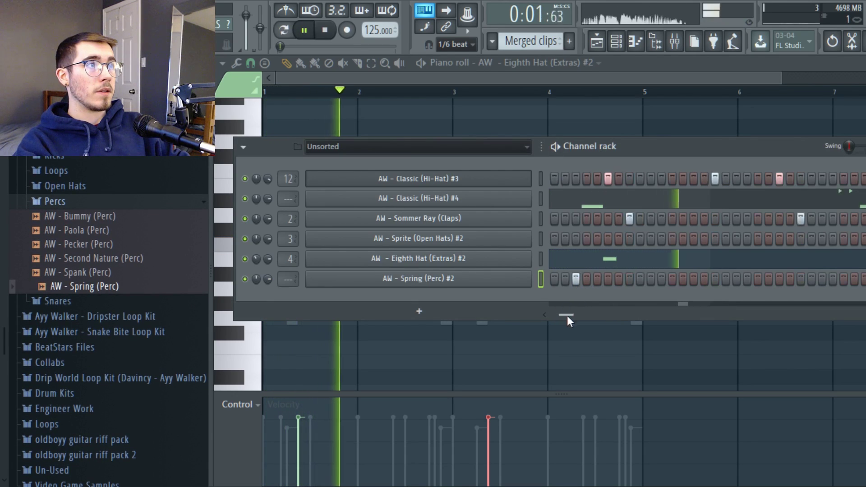
pyautogui.moveTo(566, 316); pyautogui.dragTo(618, 316)
pyautogui.click(504, 260)
pyautogui.moveTo(625, 314); pyautogui.dragTo(418, 323)
pyautogui.click(728, 280)
# Replay the pattern from the start to hear how the Spring perc sits with the hats and claps
pyautogui.press('space')
pyautogui.press('space')
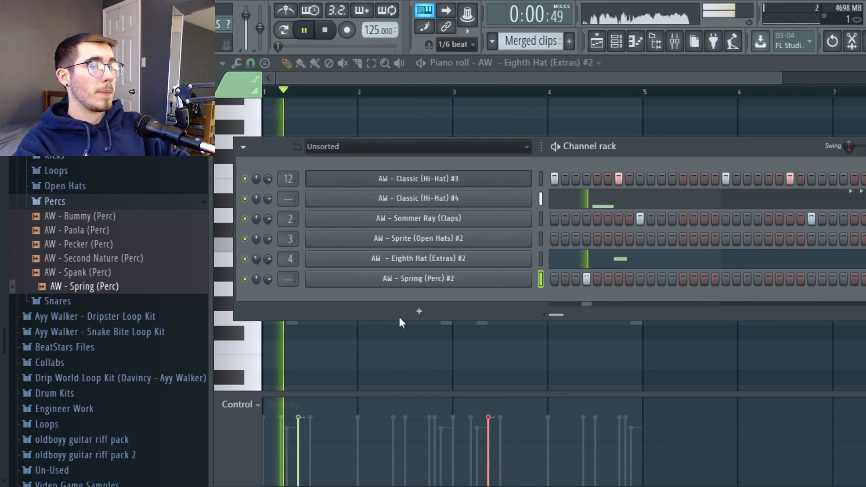
pyautogui.press('space')
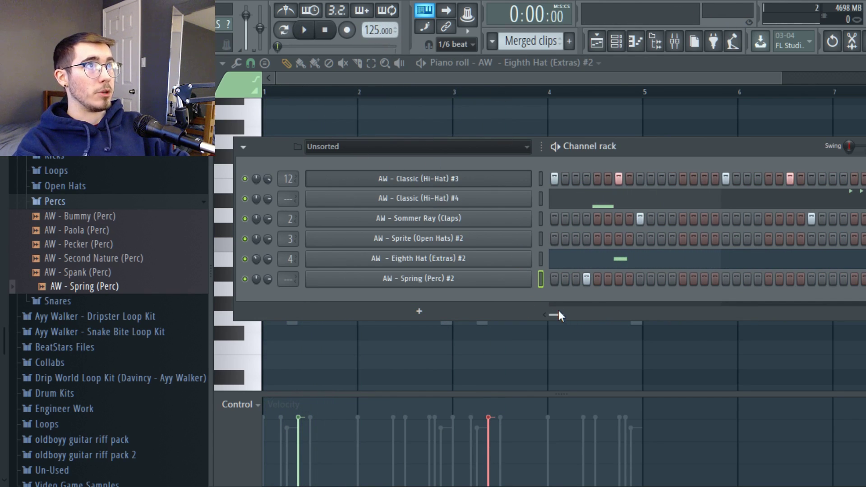
pyautogui.moveTo(559, 315); pyautogui.dragTo(502, 315)
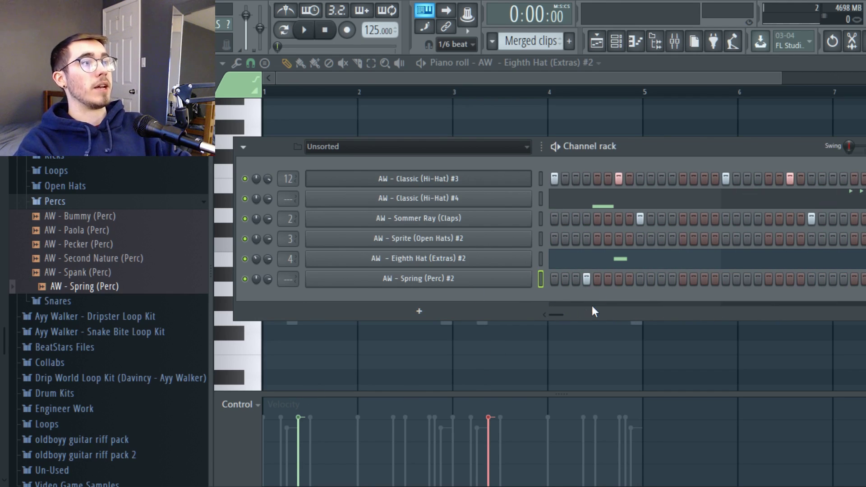
pyautogui.press('space')
pyautogui.moveTo(558, 314); pyautogui.dragTo(863, 311)
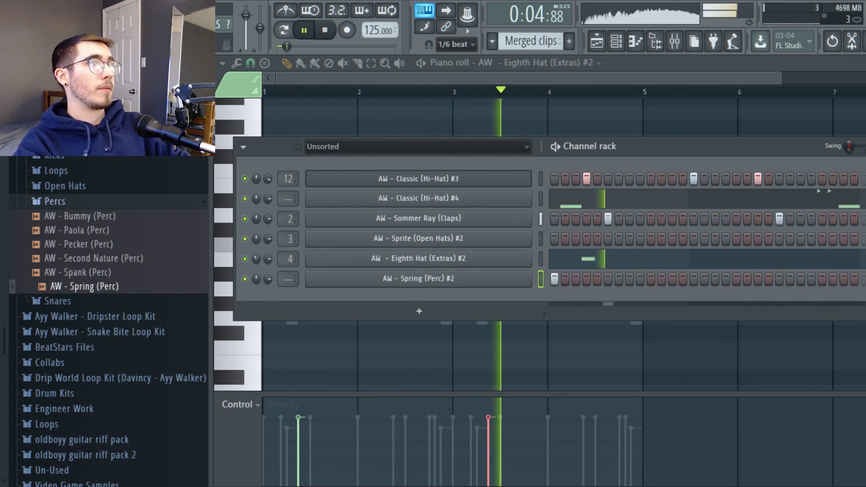
pyautogui.press('space')
# Switch to the Dripstronaut kit's Snare's folder and add AW - Bloop! (Snare) as a new channel
pyautogui.scroll(5, 109, 293)
pyautogui.click(110, 370)
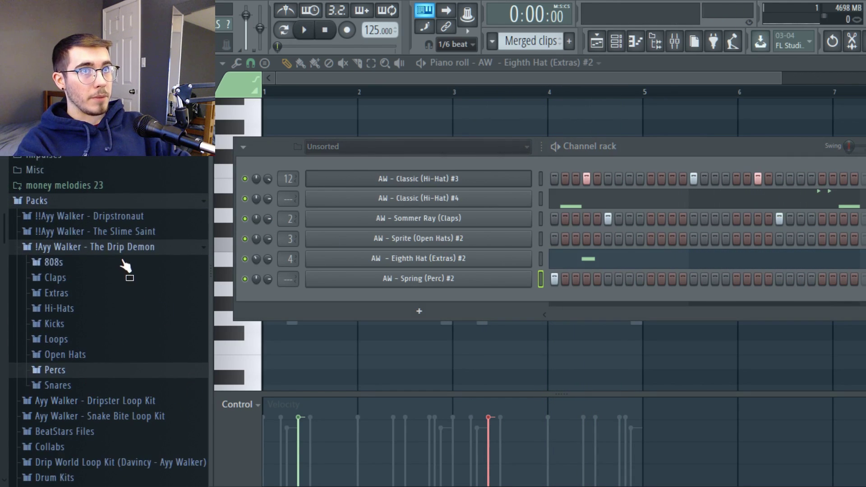
pyautogui.click(123, 248)
pyautogui.click(136, 217)
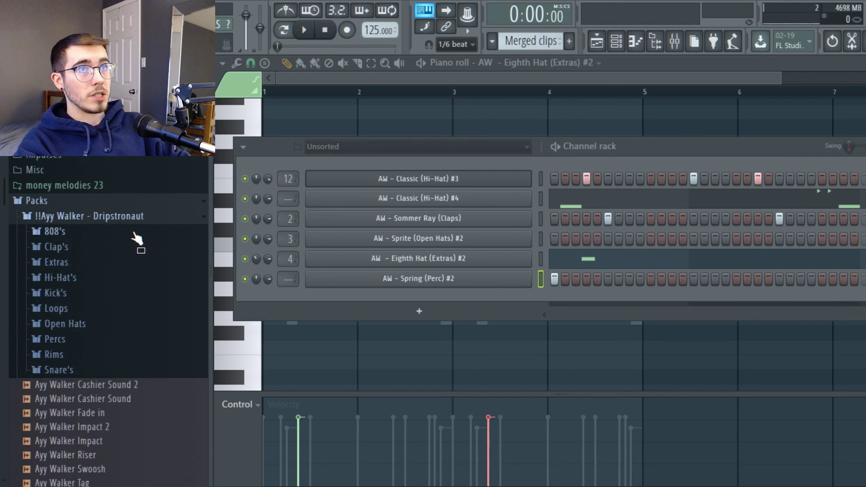
pyautogui.click(100, 370)
pyautogui.scroll(-3, 108, 361)
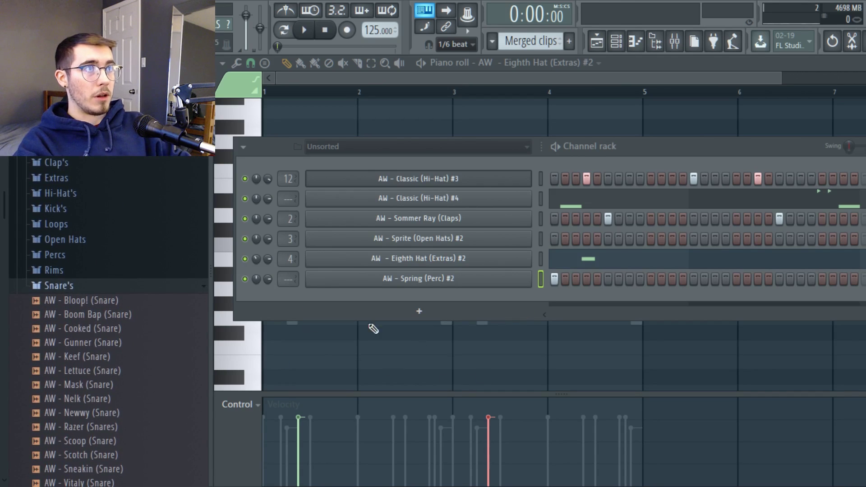
pyautogui.scroll(-4, 108, 360)
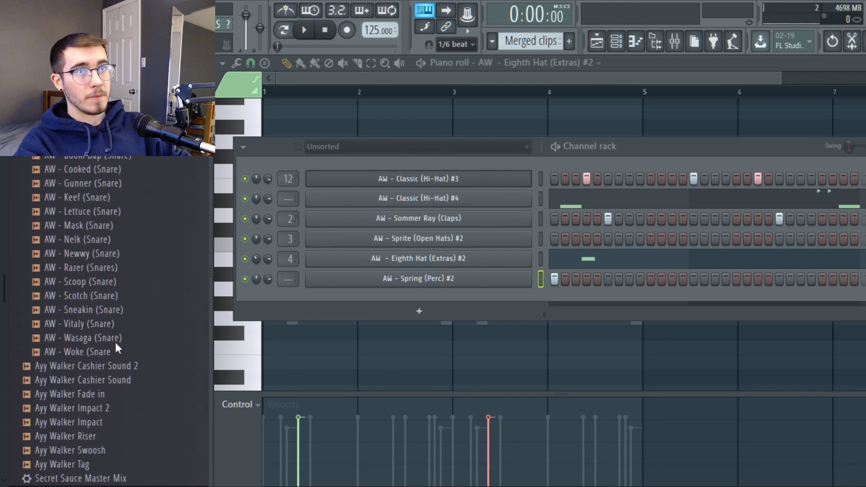
pyautogui.scroll(4, 107, 251)
pyautogui.moveTo(81, 216); pyautogui.dragTo(449, 299)
# Place Bloop! snare hits on steps 13 to 15 of bar 4 and step 15 of bar 1 during playback, adjusting the channel's volume
pyautogui.press('space')
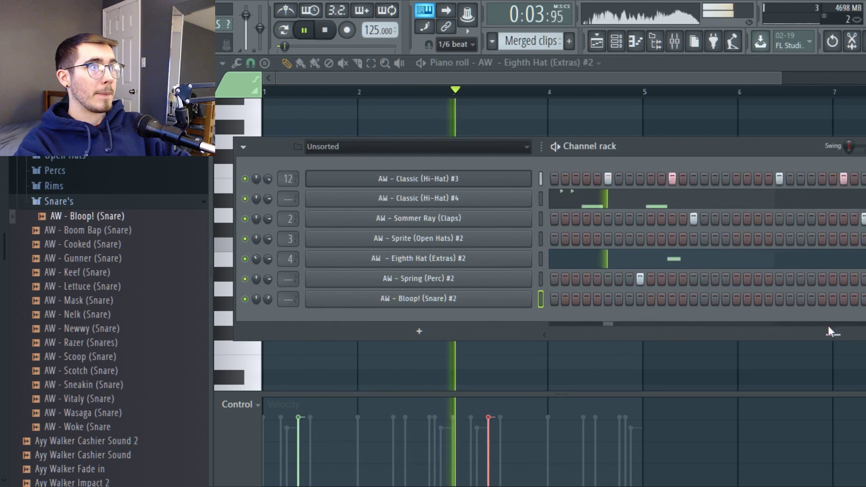
pyautogui.moveTo(821, 298); pyautogui.dragTo(843, 299)
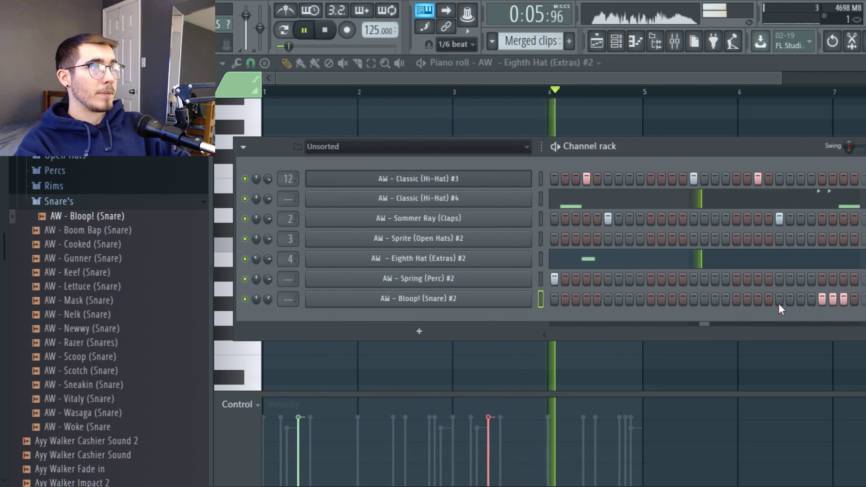
pyautogui.moveTo(268, 299); pyautogui.dragTo(268, 298)
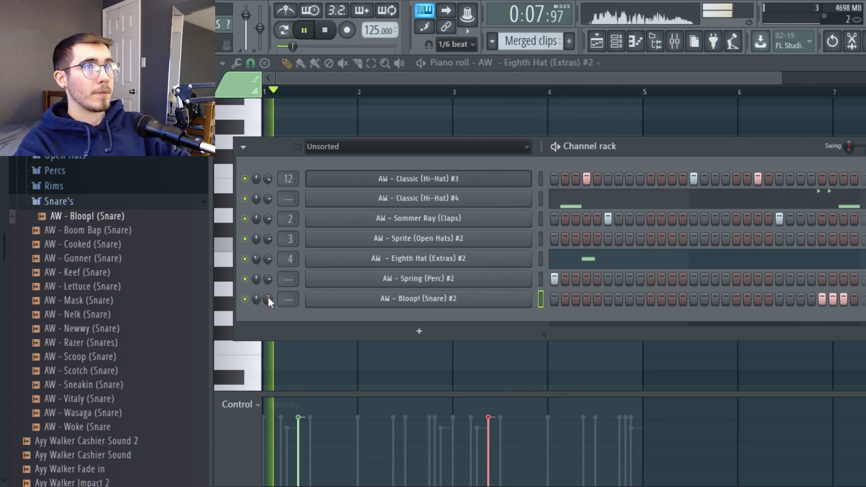
pyautogui.scroll(5, 135, 262)
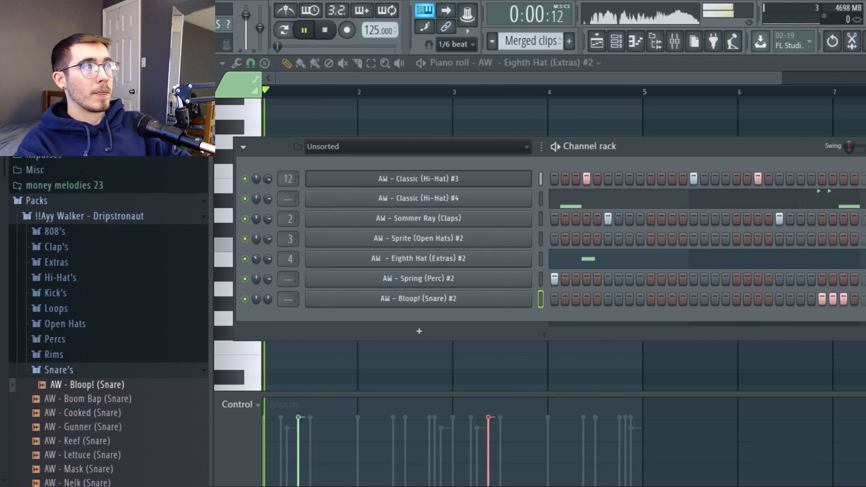
pyautogui.click(702, 299)
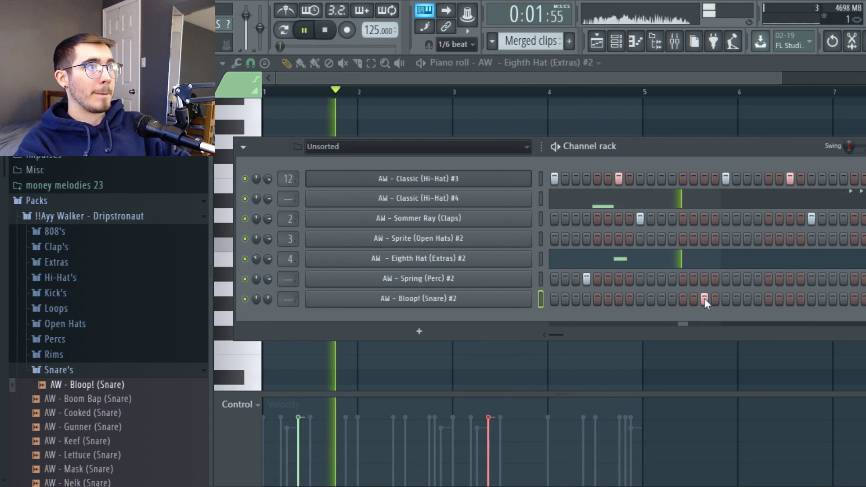
# Replace the Bloop! snare hit in bar 1 with hits on step 15 of bar 3 and step 3 of bar 4
pyautogui.moveTo(558, 334); pyautogui.dragTo(864, 338)
pyautogui.click(725, 298)
pyautogui.click(768, 298)
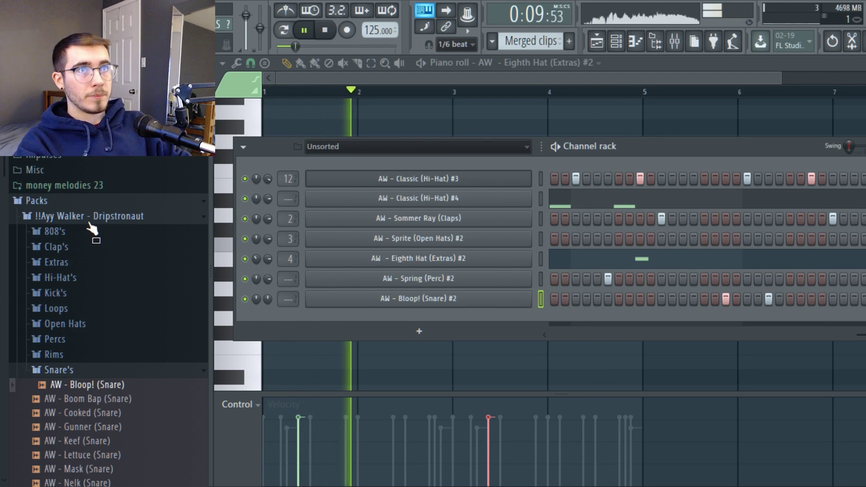
pyautogui.moveTo(859, 335); pyautogui.dragTo(806, 330)
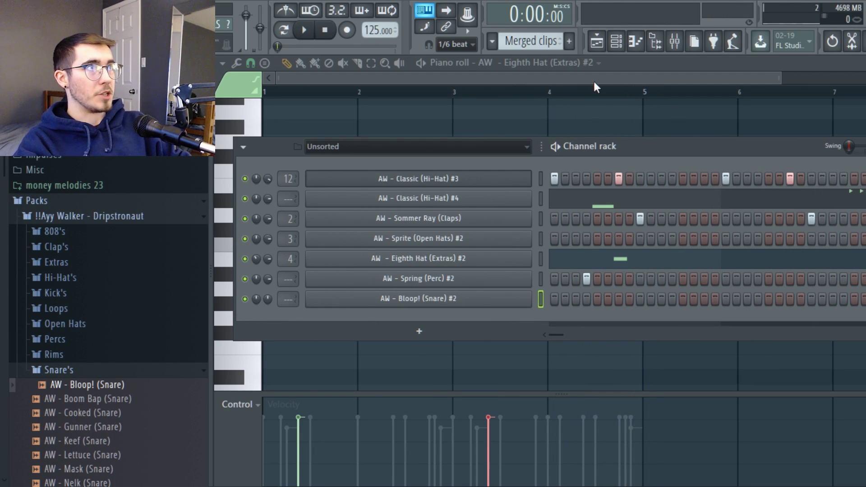
# Switch to the Dripstronaut kit's 808's folder and add AW - Whistle (808) as a new channel
pyautogui.click(63, 232)
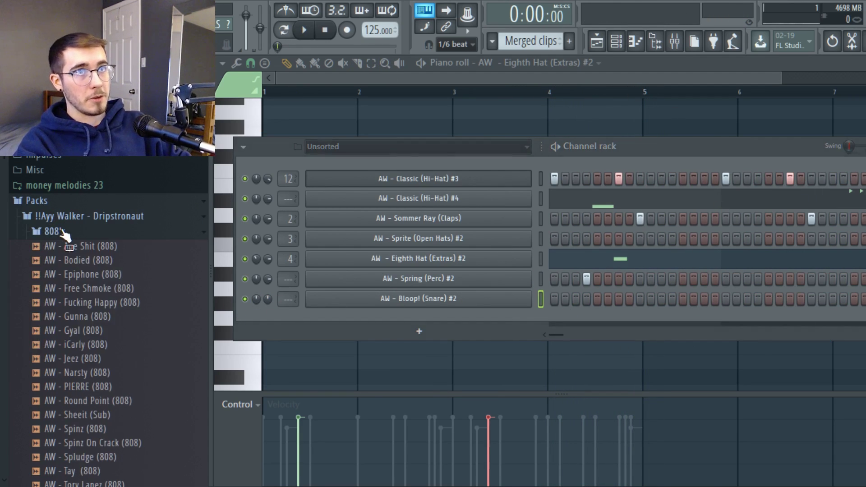
pyautogui.scroll(-3, 162, 379)
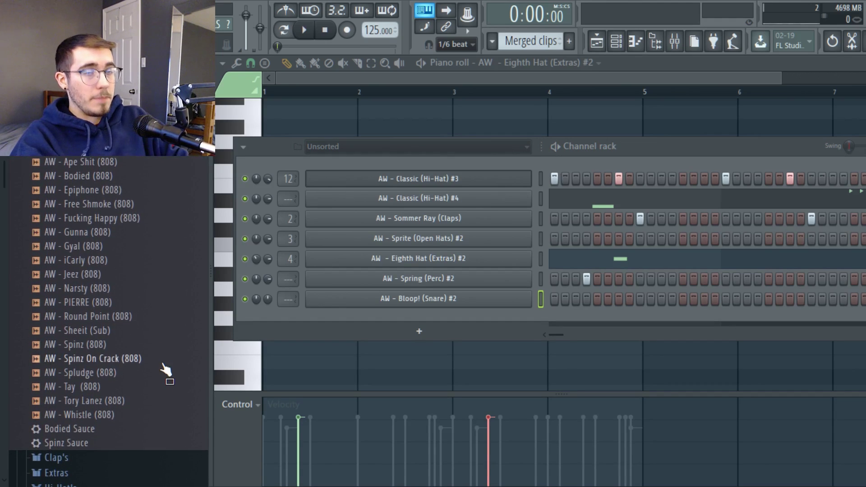
pyautogui.moveTo(465, 310); pyautogui.dragTo(466, 312)
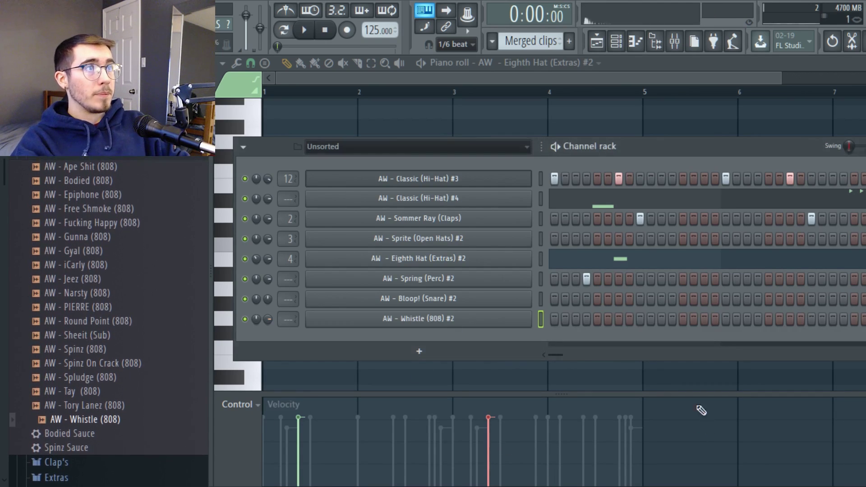
# Normalize the Whistle 808 sample and adjust its fade-out in the channel settings
pyautogui.click(454, 324)
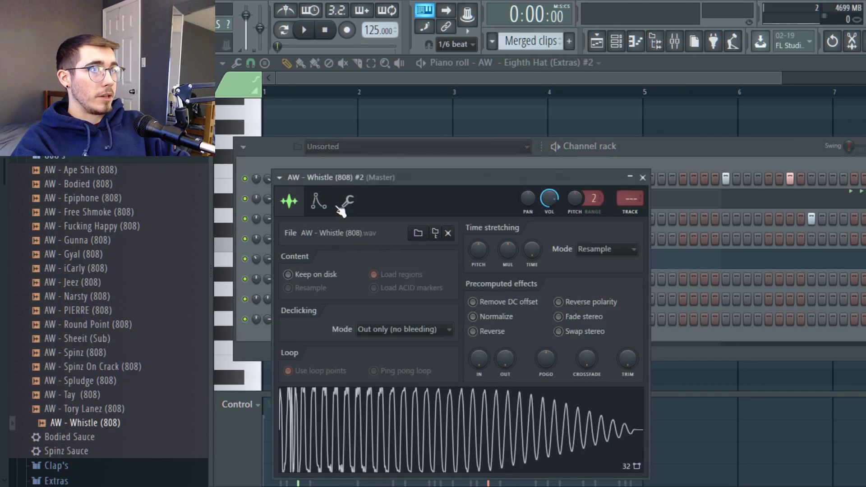
pyautogui.click(476, 295)
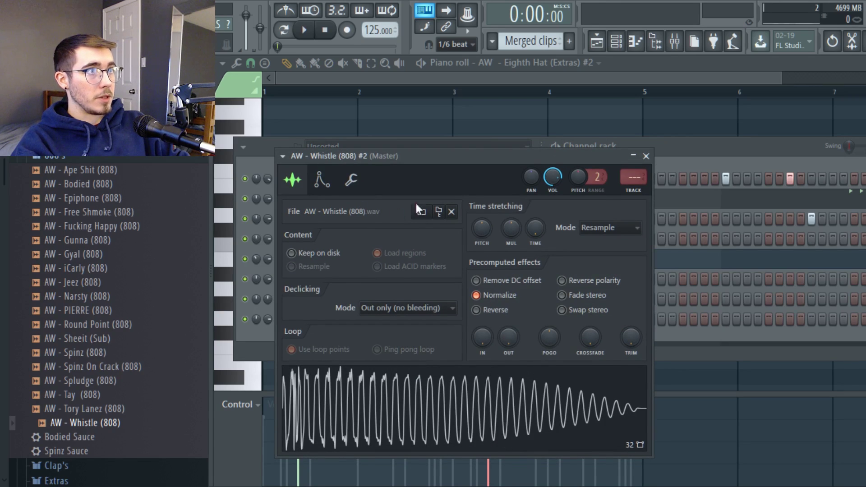
pyautogui.moveTo(511, 337); pyautogui.dragTo(540, 301)
# Set the Whistle 808 channel to cut itself and route it to mixer track 13
pyautogui.click(352, 180)
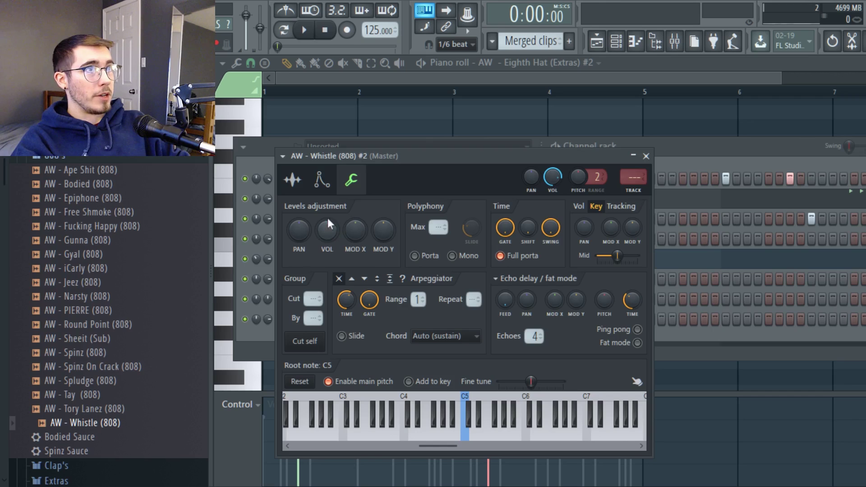
pyautogui.click(634, 191)
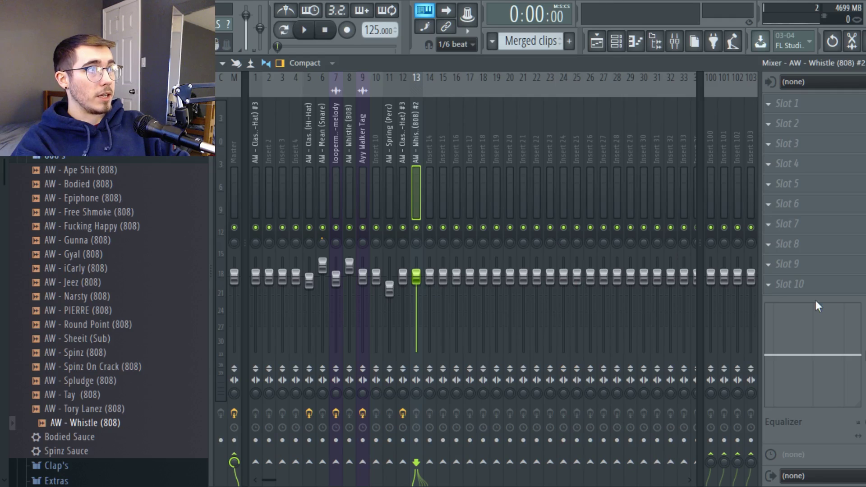
# Place a Whistle 808 hit on step 1 of bar 1 and raise it two octaves to C7 in the piano roll
pyautogui.click(615, 45)
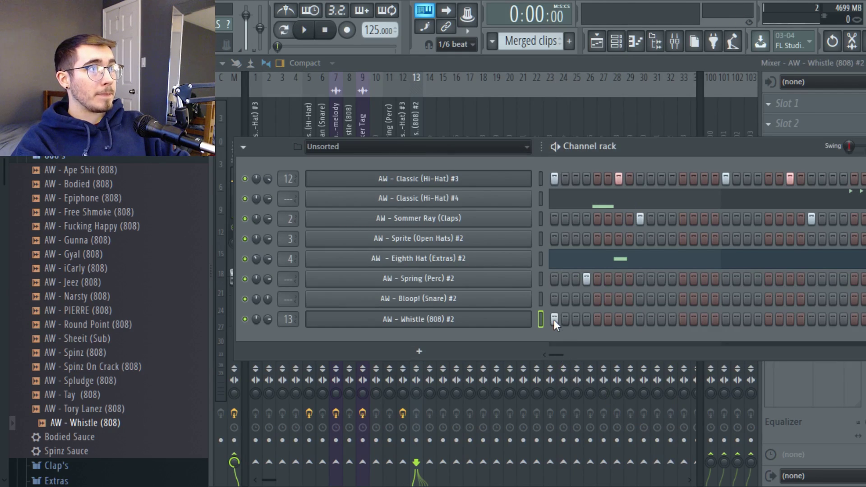
pyautogui.press('space')
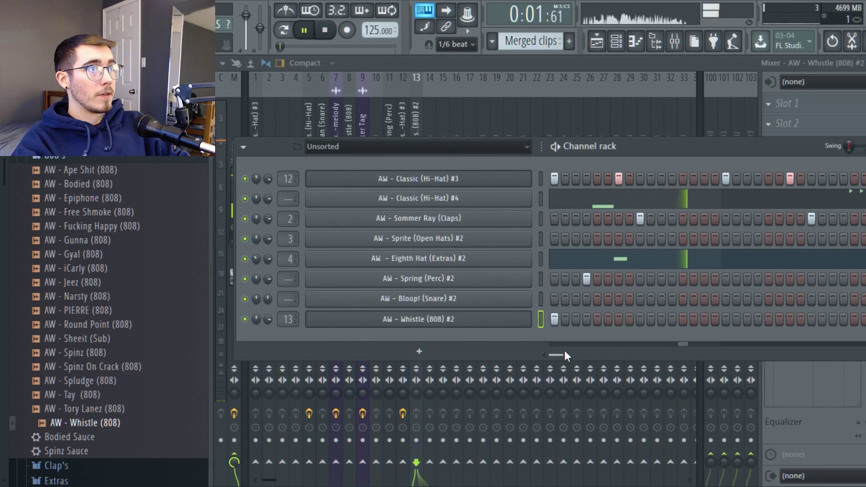
pyautogui.press('F7')
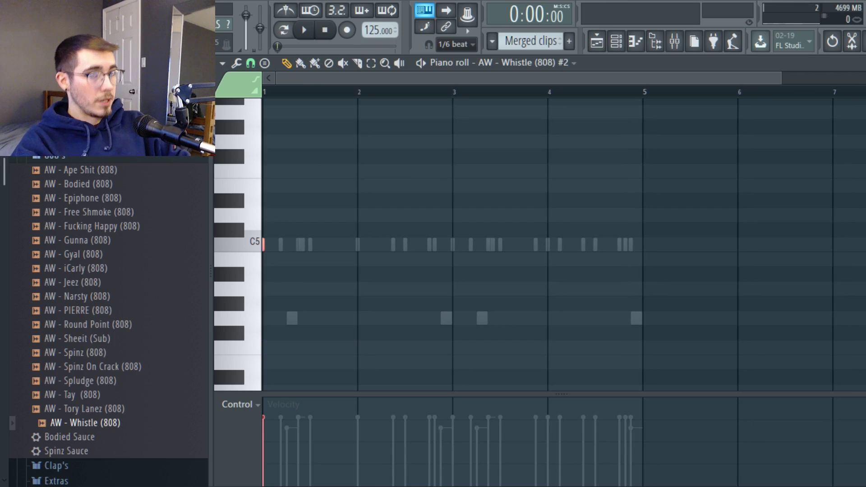
pyautogui.hotkey('ctrl', 'Up')
pyautogui.hotkey('ctrl', 'Up')
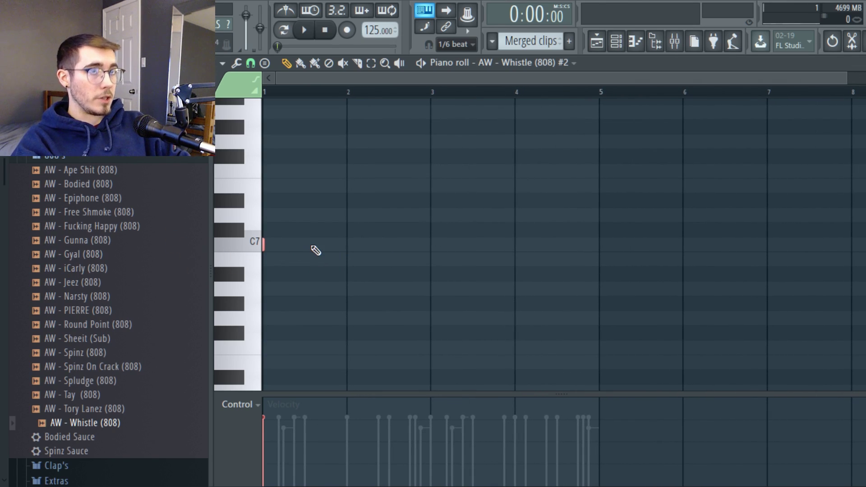
# Raise the opening Whistle 808 note to E7 while auditioning it against the melody
pyautogui.press('space')
pyautogui.hotkey('shift', 'Up')
pyautogui.hotkey('shift', 'Up')
pyautogui.press('space')
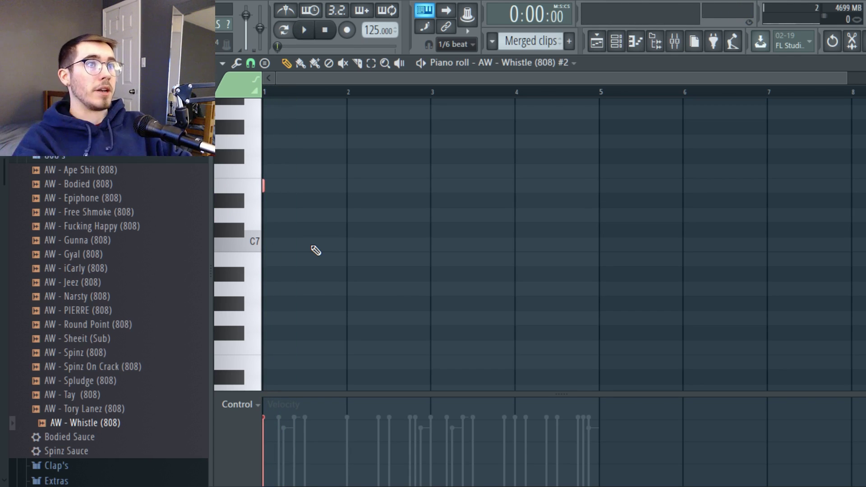
# Lower the opening Whistle 808 note two octaves to E5
pyautogui.scroll(2, 342, 256)
pyautogui.keyDown('ctrl'); pyautogui.scroll(-1, 356, 261); pyautogui.keyUp('ctrl')
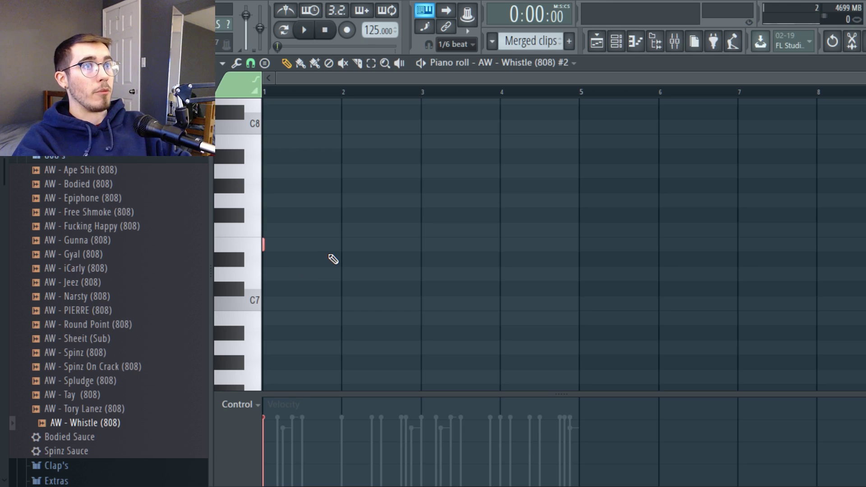
pyautogui.keyDown('ctrl'); pyautogui.scroll(3, 344, 260); pyautogui.keyUp('ctrl')
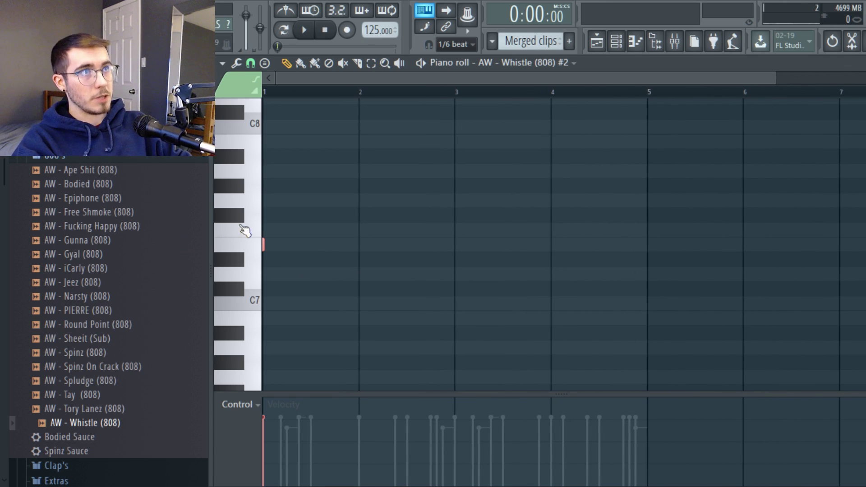
pyautogui.keyDown('ctrl'); pyautogui.scroll(-2, 347, 279); pyautogui.keyUp('ctrl')
pyautogui.hotkey('ctrl', 'Down')
pyautogui.hotkey('ctrl', 'Down')
pyautogui.keyDown('ctrl'); pyautogui.scroll(3, 348, 279); pyautogui.keyUp('ctrl')
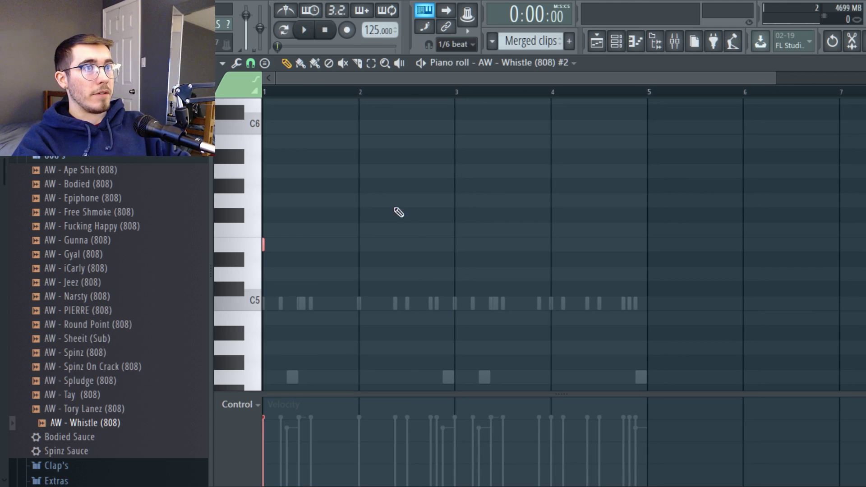
# Place Whistle 808 hits on step 1 of bar 3 and steps 13 to 15 of bar 4 during playback
pyautogui.press('space')
pyautogui.click(616, 41)
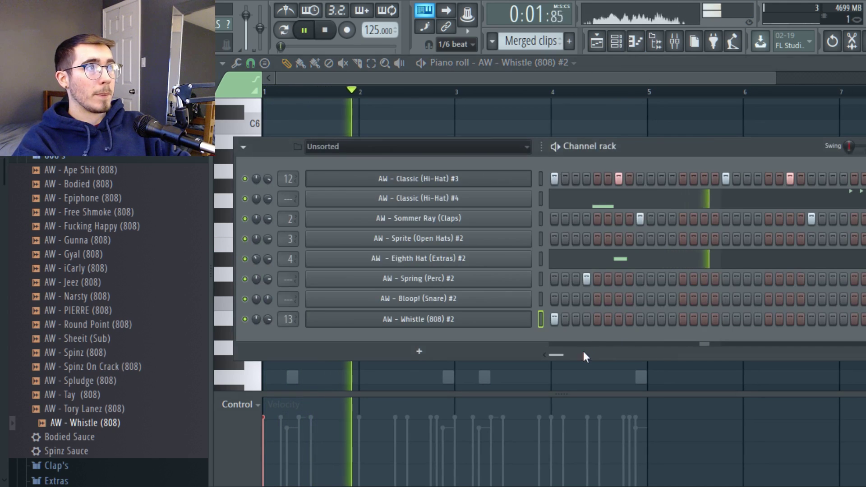
pyautogui.moveTo(691, 351); pyautogui.dragTo(863, 348)
pyautogui.click(811, 319)
pyautogui.click(822, 319)
pyautogui.click(832, 319)
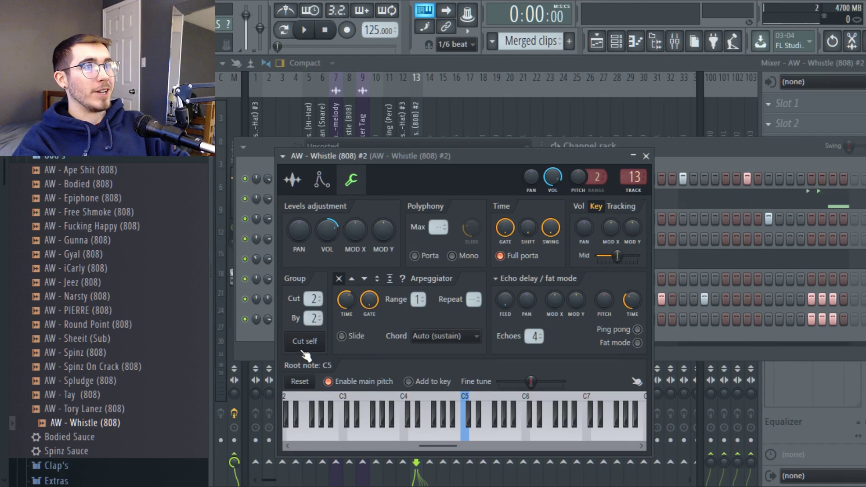
# Close the Whistle 808 settings and raise the notes in bars 3 and 4 to E5 in the piano roll
pyautogui.click(322, 180)
pyautogui.click(646, 157)
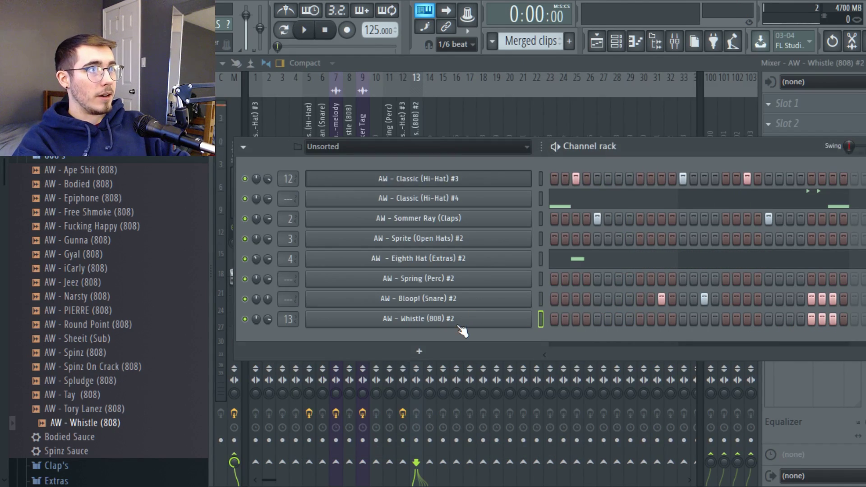
pyautogui.rightClick(442, 319)
pyautogui.click(445, 322)
pyautogui.scroll(-4, 530, 333)
pyautogui.hotkey('shift', 'Up')
pyautogui.hotkey('shift', 'Up')
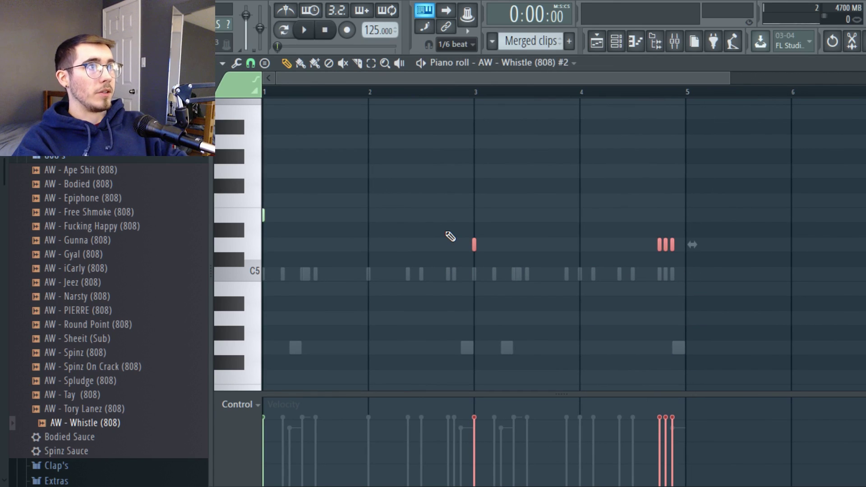
# Lower the three closing Whistle 808 notes in bar 4 to D5 after listening to the pattern
pyautogui.press('space')
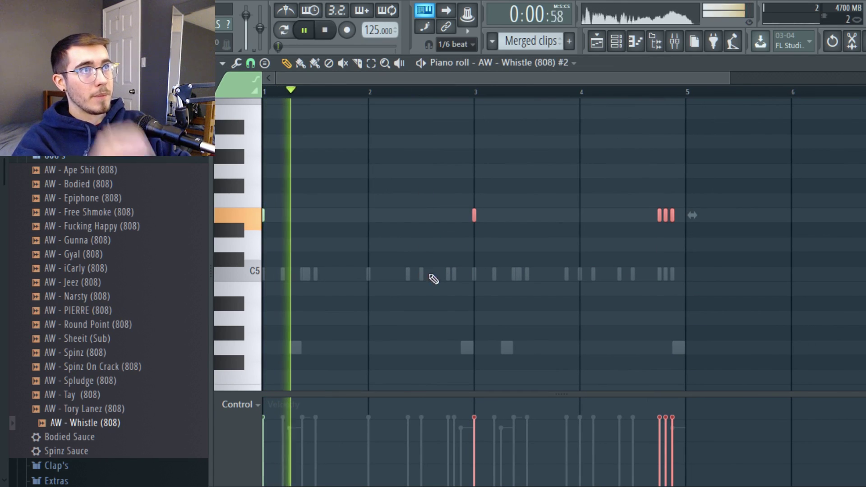
pyautogui.click(477, 274)
pyautogui.rightClick(477, 275)
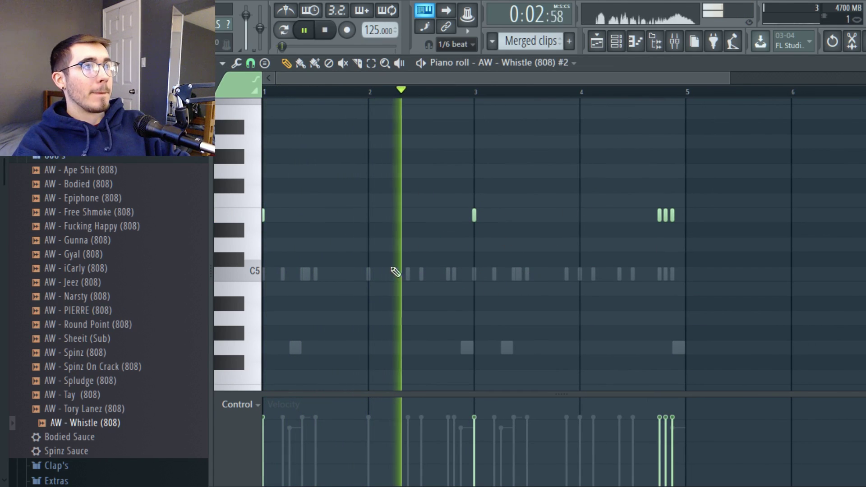
pyautogui.scroll(5, 572, 338)
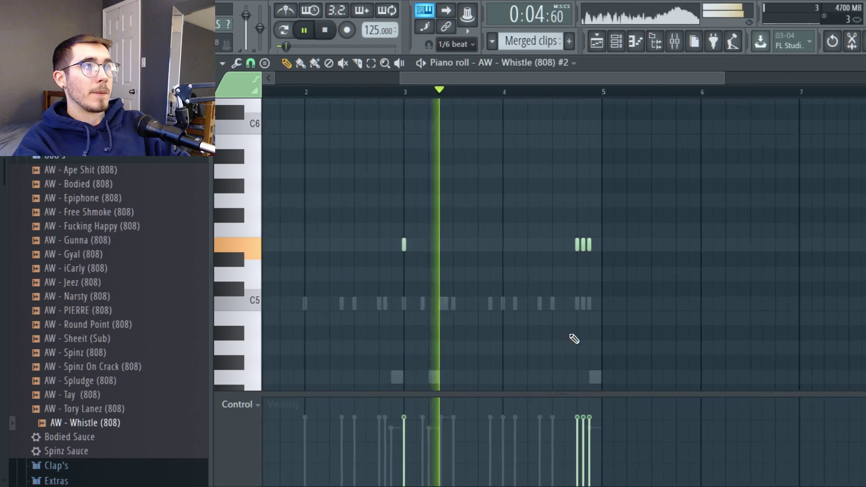
pyautogui.scroll(-3, 722, 312)
pyautogui.moveTo(696, 266); pyautogui.dragTo(609, 236)
pyautogui.hotkey('shift', 'Down')
pyautogui.hotkey('shift', 'Down')
pyautogui.press('space')
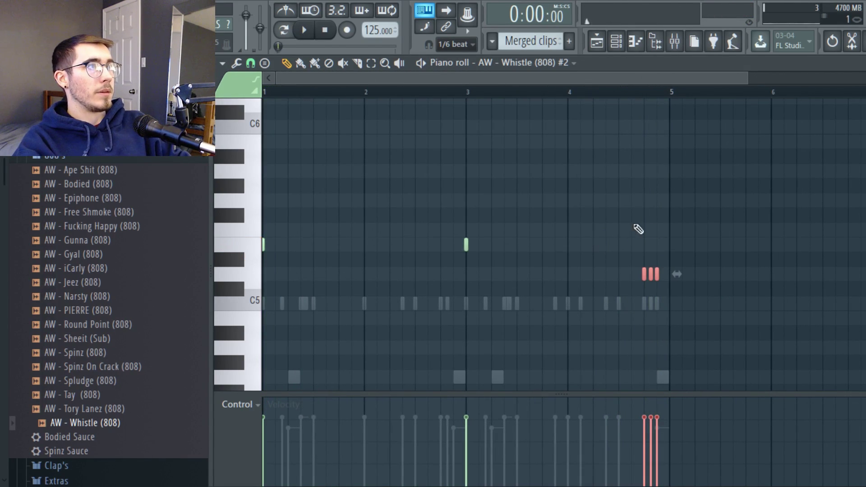
# Replay the end of the pattern to hear the lowered Whistle 808 notes against the melody
pyautogui.press('space')
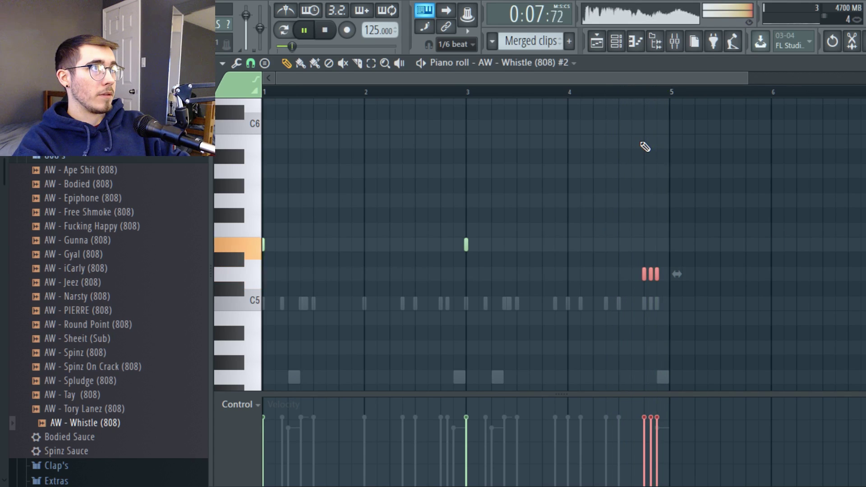
pyautogui.press('space')
pyautogui.scroll(-1, 452, 307)
pyautogui.moveTo(299, 281); pyautogui.dragTo(257, 208)
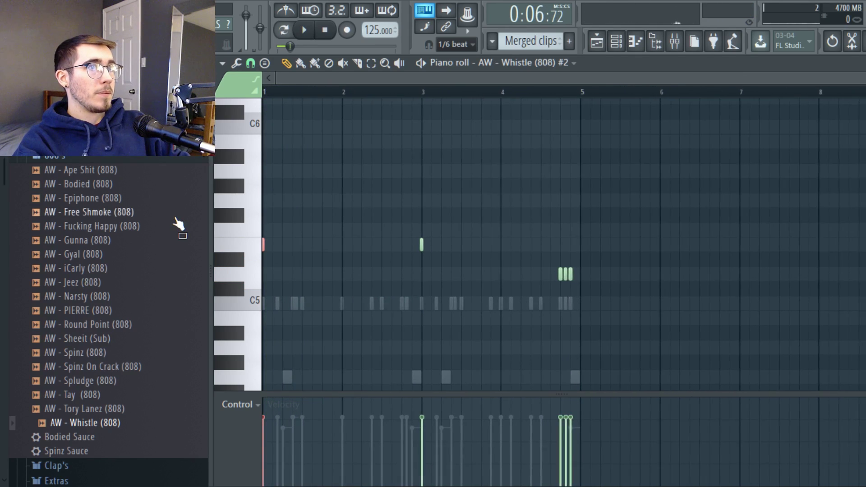
pyautogui.click(676, 48)
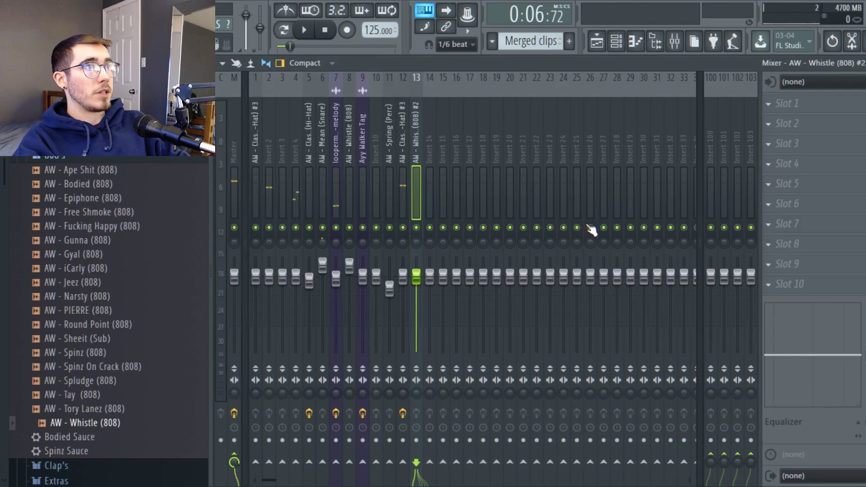
pyautogui.click(615, 41)
pyautogui.click(597, 41)
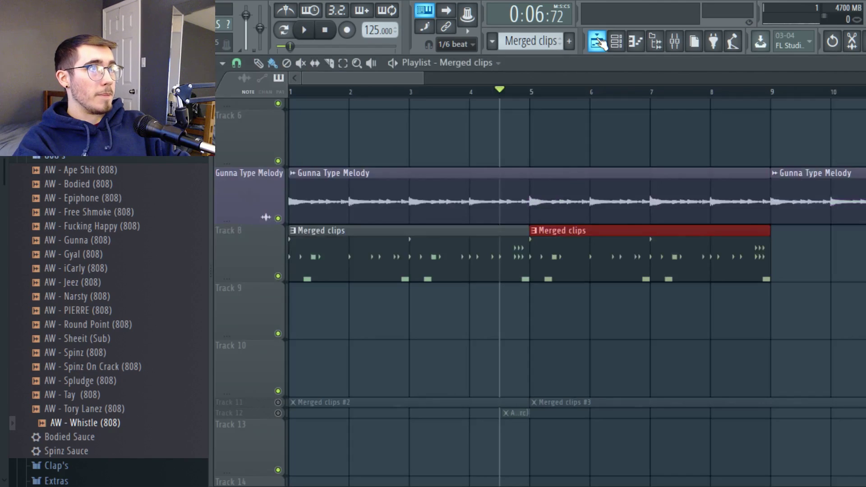
pyautogui.click(617, 42)
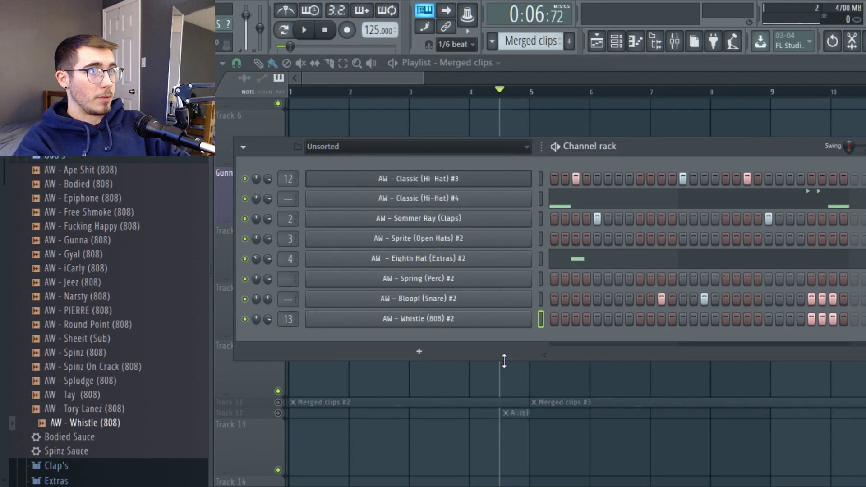